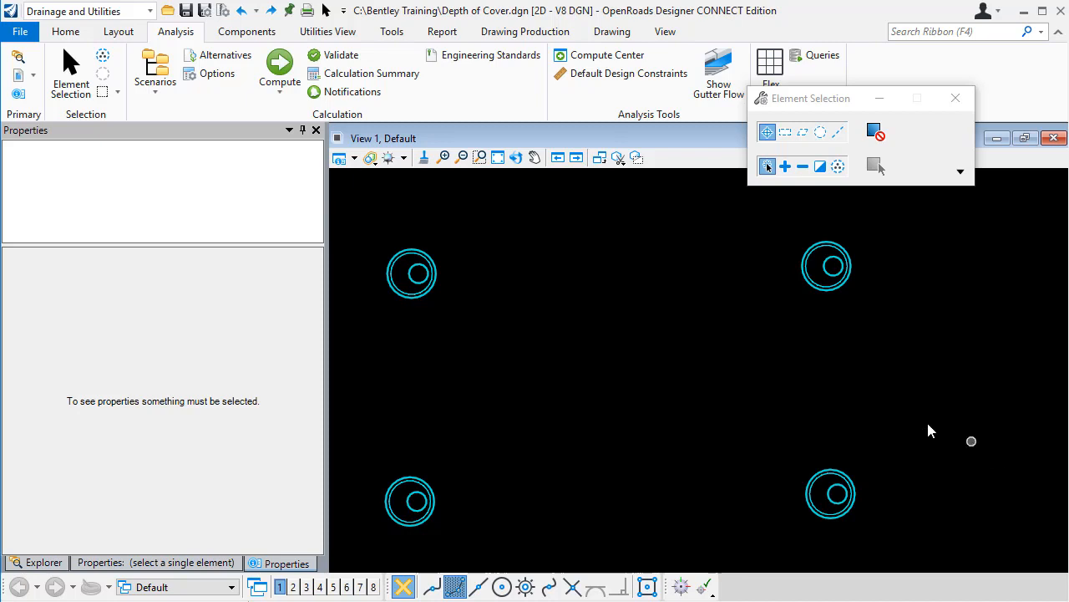
# - Select the upper-left manhole and examine its ground elevation and invert elevation
pyautogui.click(435, 289)
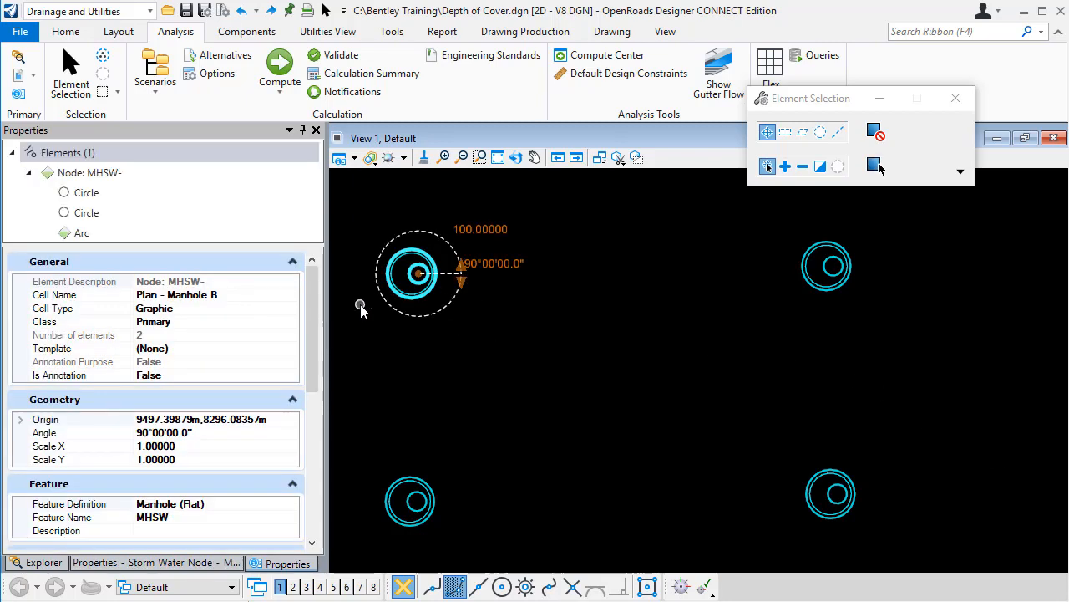
pyautogui.moveTo(314, 330); pyautogui.dragTo(308, 450)
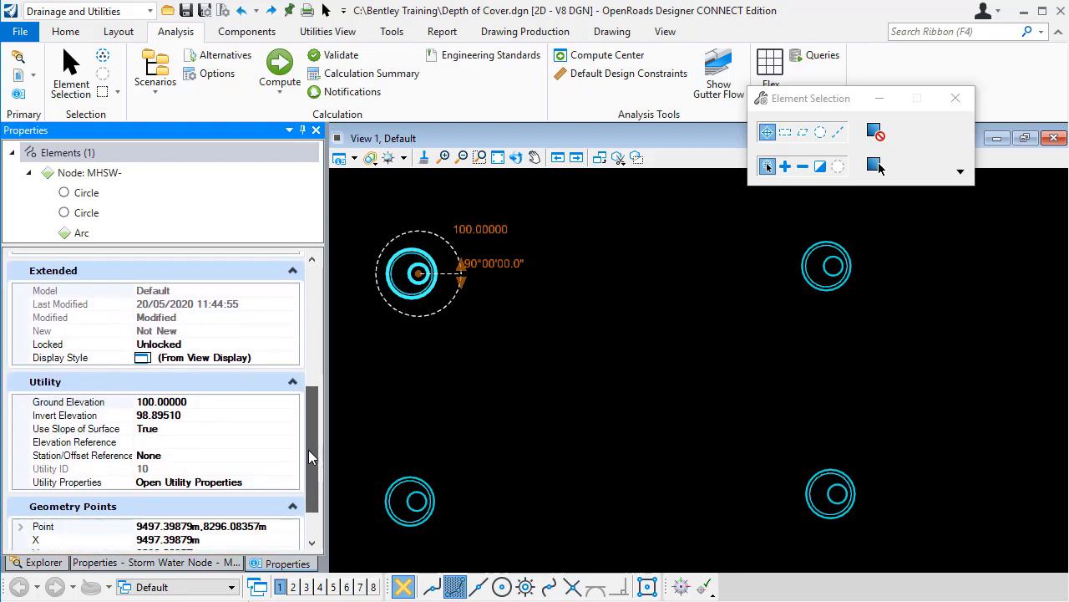
pyautogui.click(208, 401)
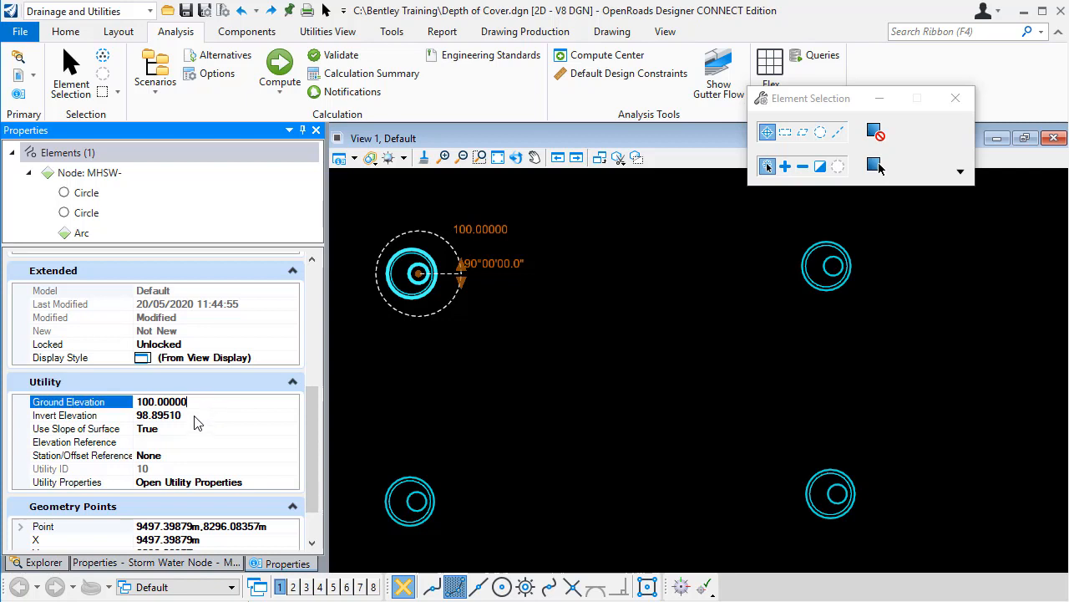
pyautogui.click(195, 415)
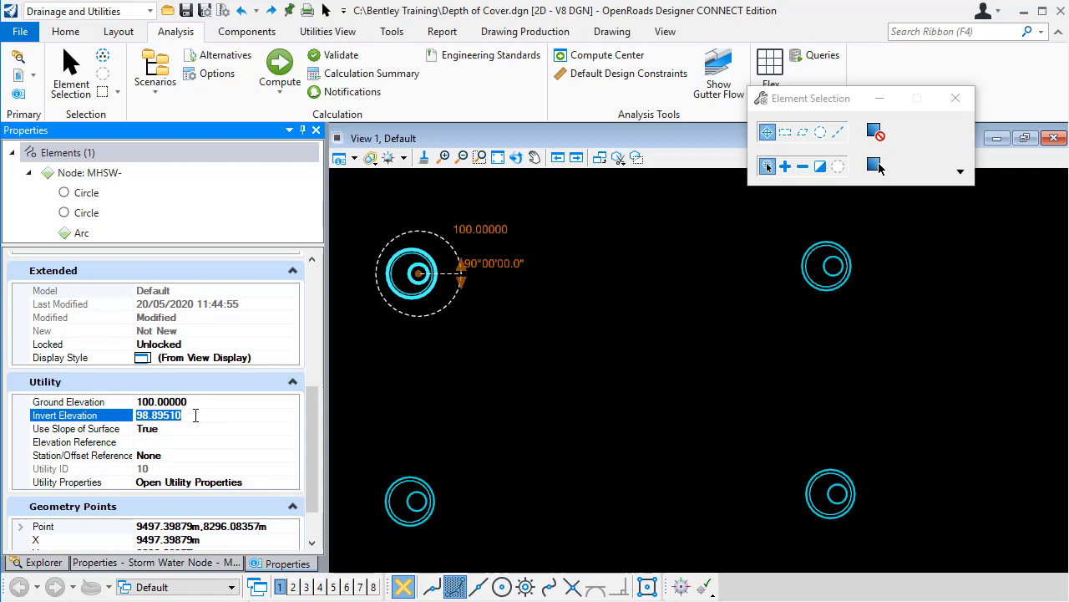
pyautogui.click(206, 402)
pyautogui.click(205, 411)
pyautogui.click(207, 402)
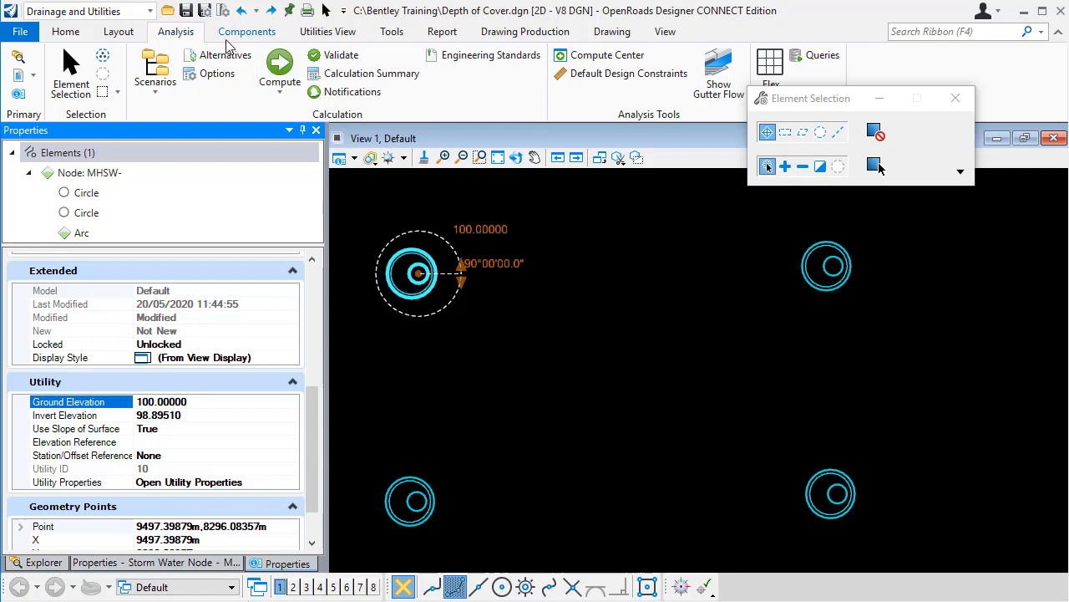
# - Place a 750mm Storm Water (Concrete) conduit from the upper-left manhole to the upper-right manhole
pyautogui.click(124, 34)
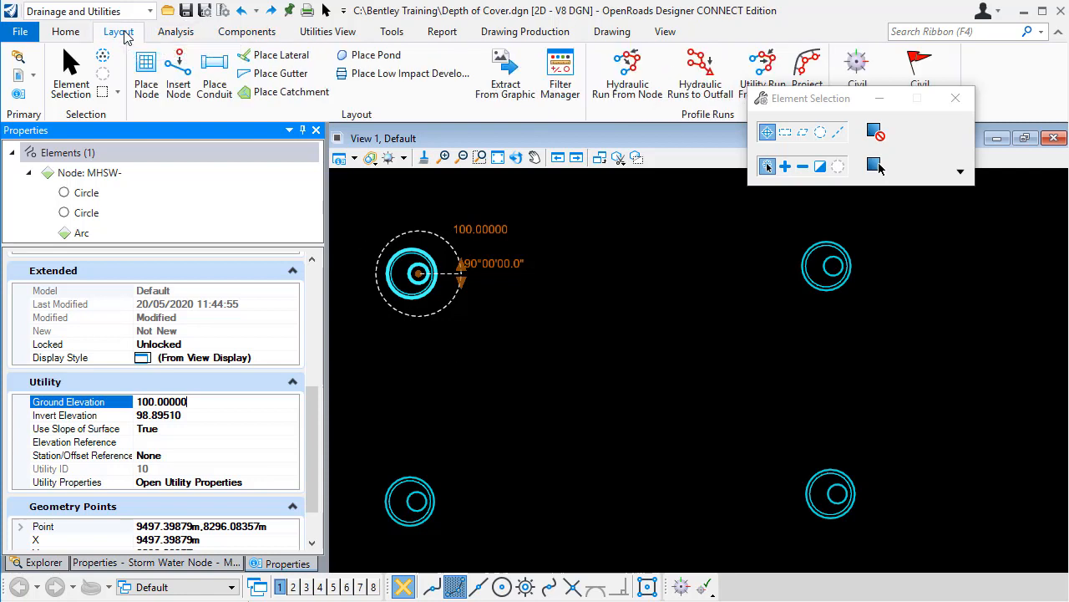
pyautogui.click(211, 77)
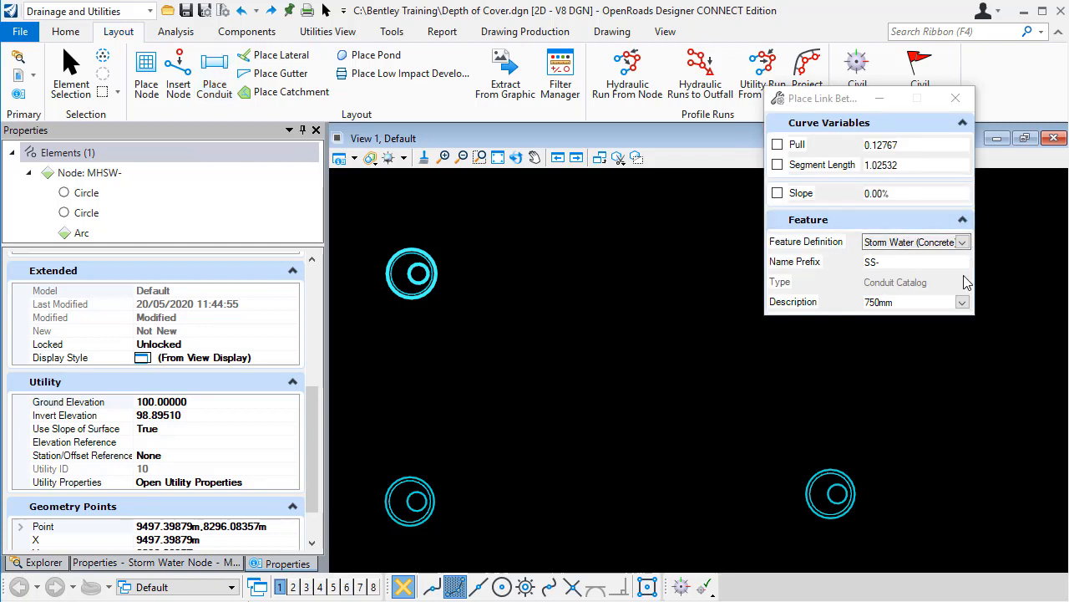
pyautogui.click(962, 303)
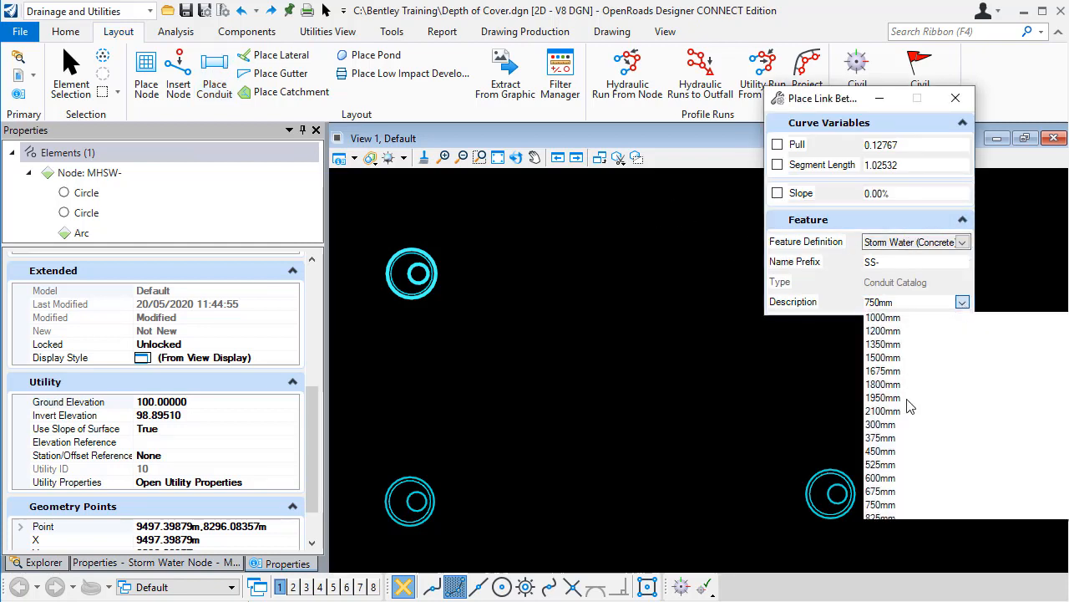
pyautogui.click(882, 505)
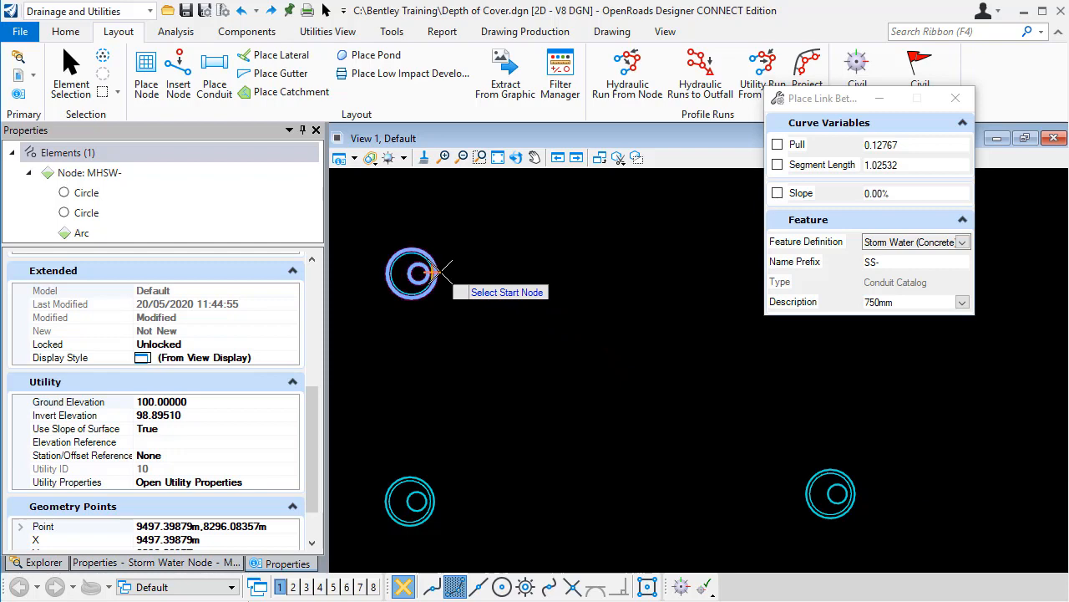
pyautogui.click(414, 274)
pyautogui.moveTo(642, 286); pyautogui.dragTo(696, 337, button='middle')
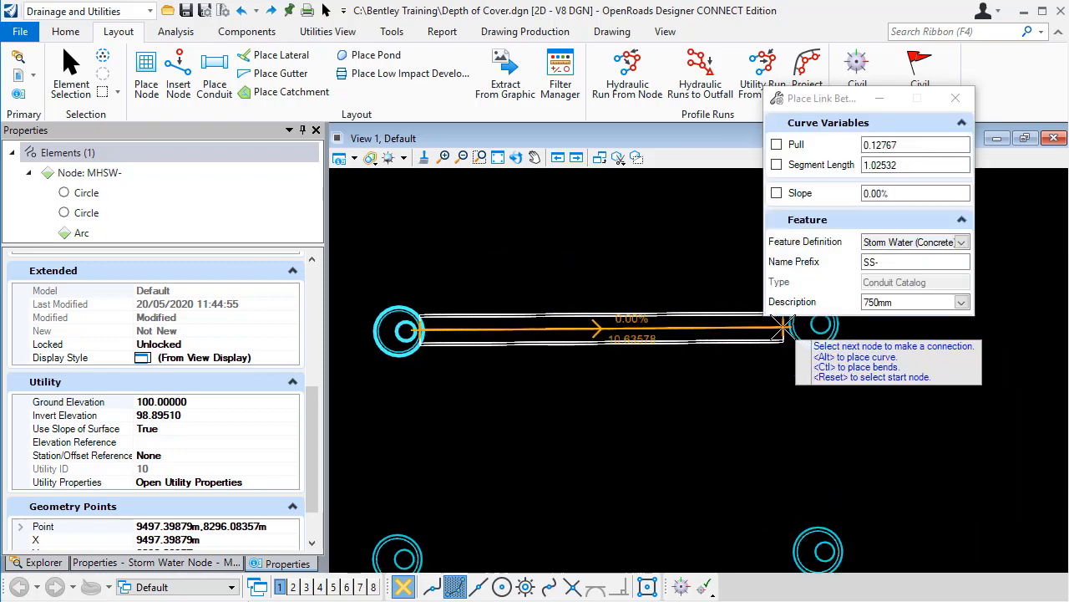
pyautogui.click(789, 327)
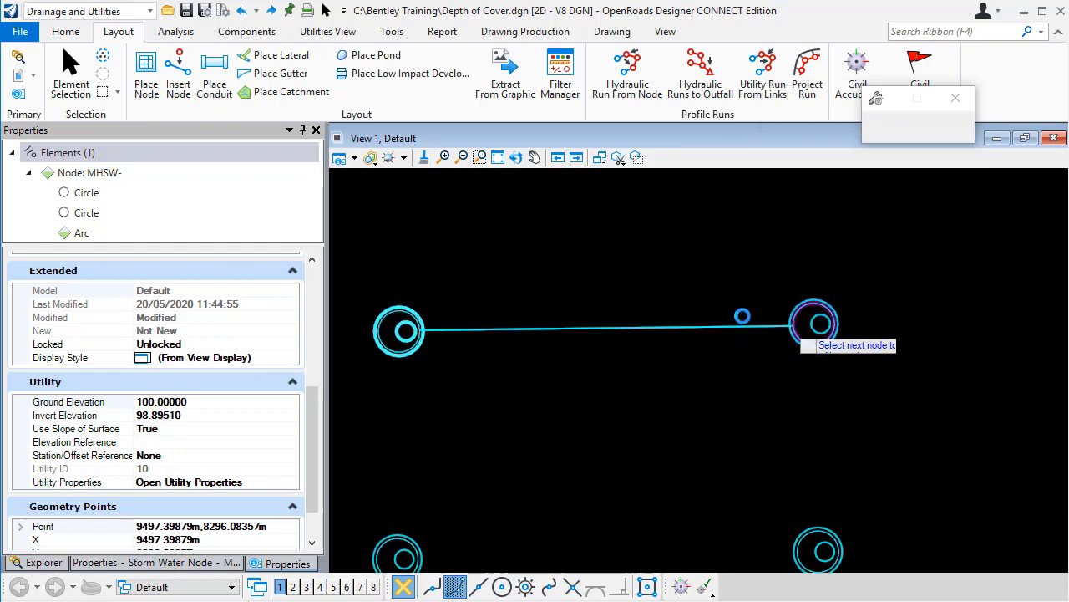
pyautogui.rightClick(600, 210)
pyautogui.click(81, 55)
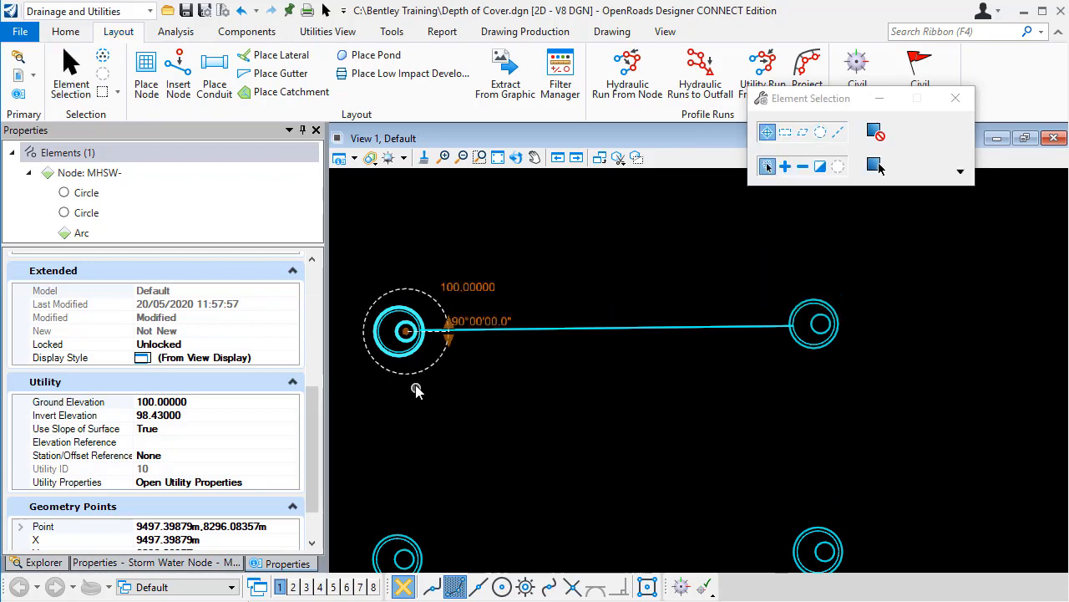
# - Reselect the upper-left manhole and check its invert elevation with the conduit connected
pyautogui.click(416, 361)
pyautogui.click(414, 360)
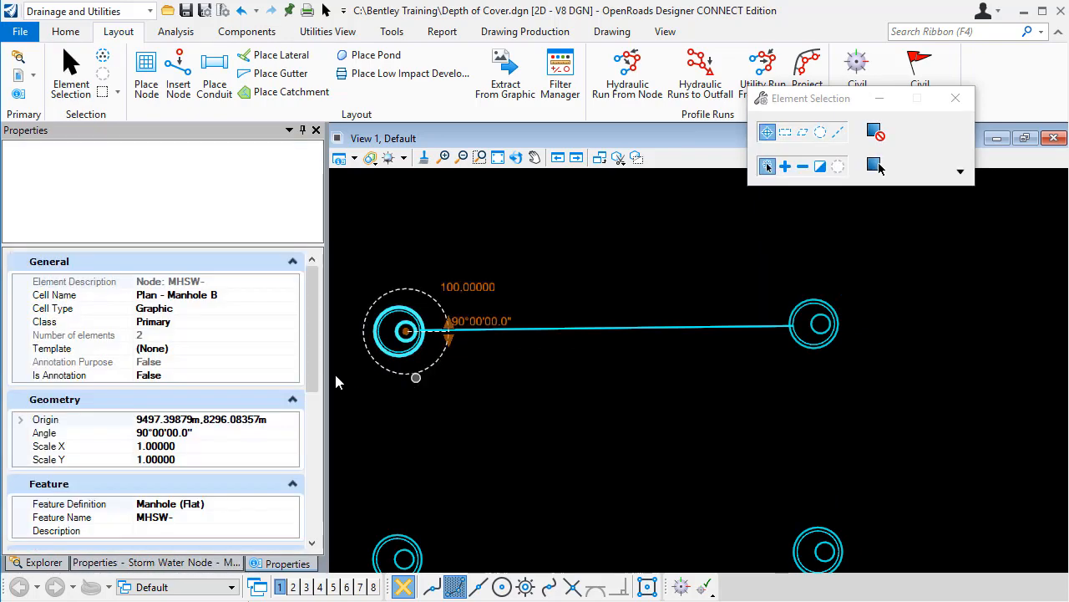
pyautogui.scroll(-3, 283, 371)
pyautogui.scroll(-3, 281, 371)
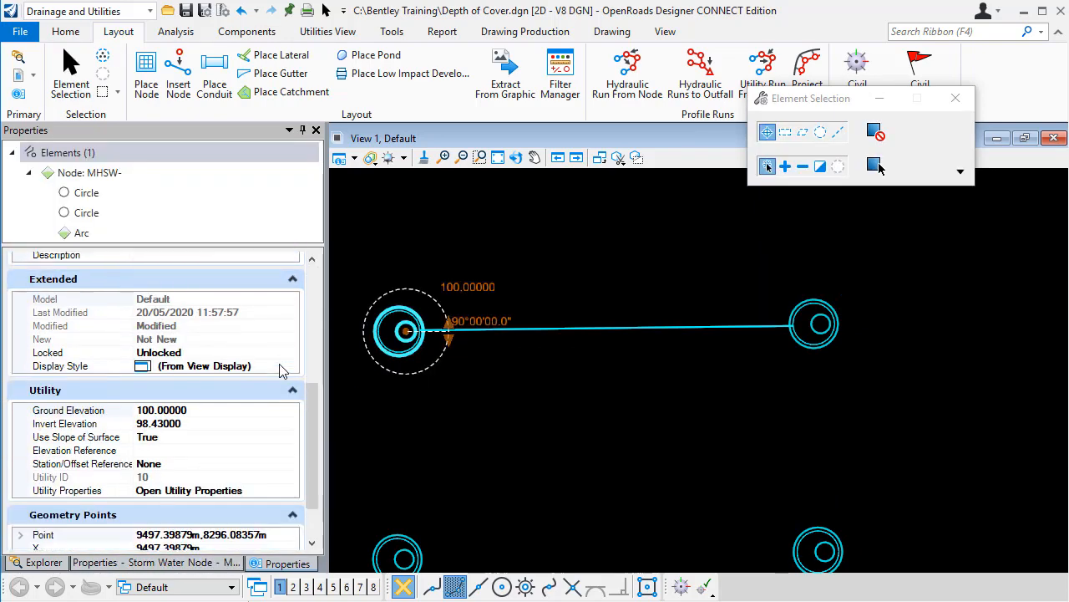
pyautogui.click(224, 421)
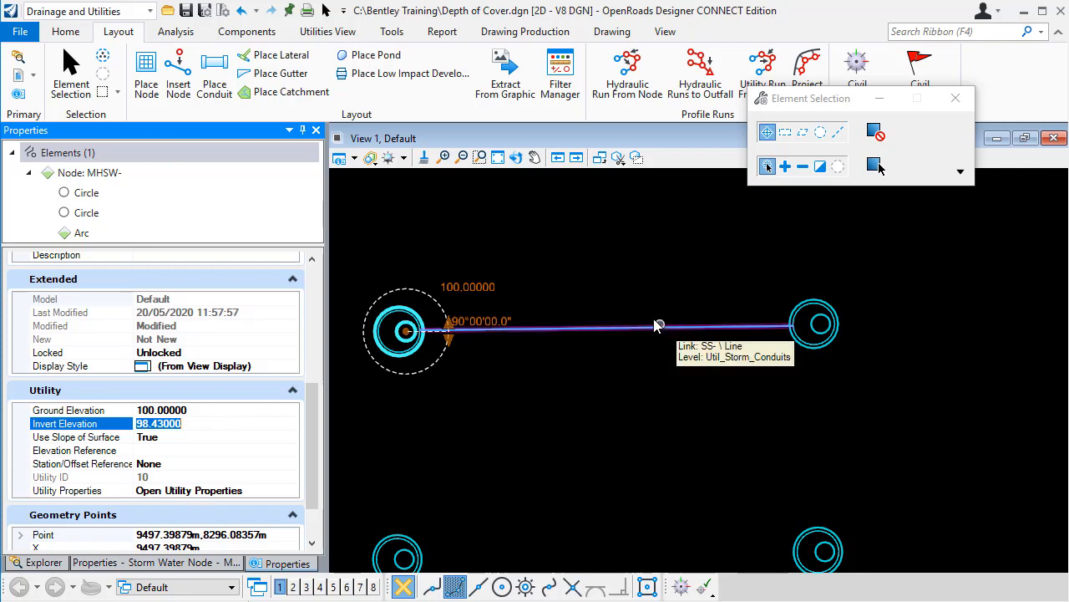
# - Review the gravity pipe minimum cover in the default design constraints, then close them
pyautogui.click(187, 35)
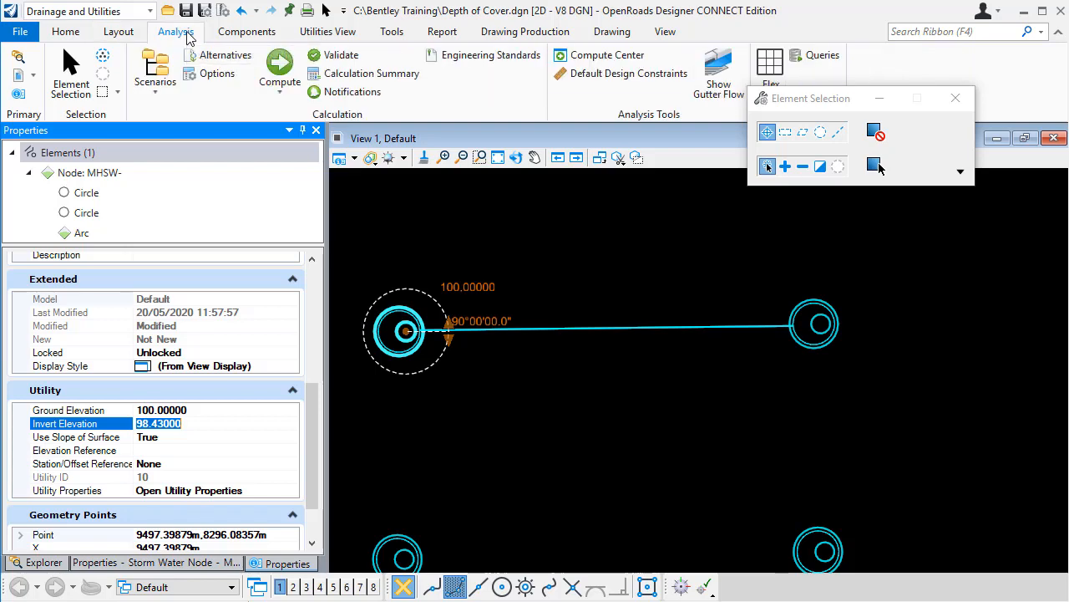
pyautogui.click(587, 77)
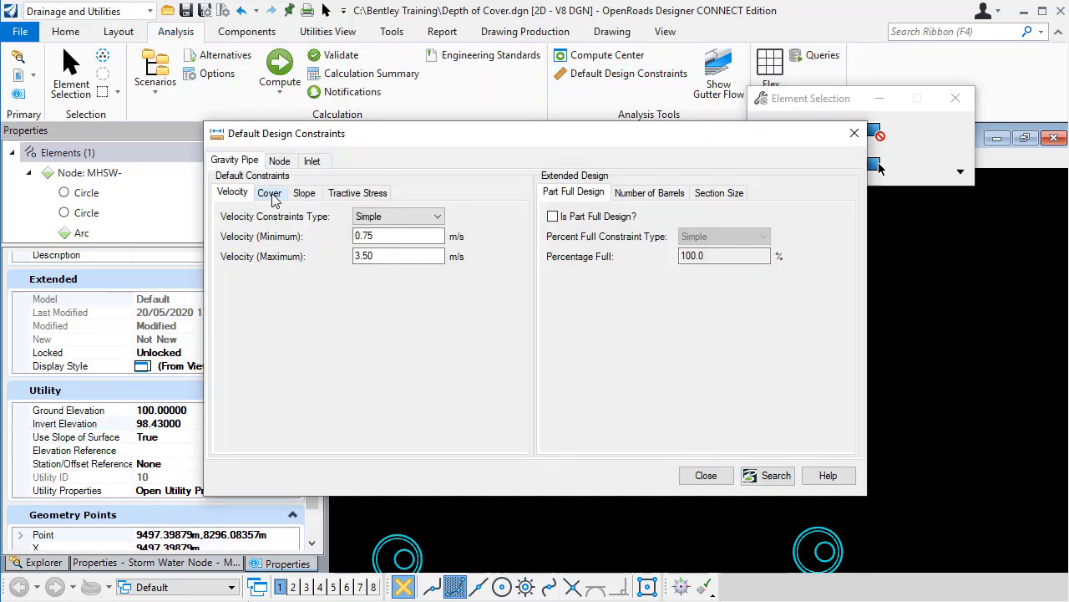
pyautogui.click(270, 193)
pyautogui.doubleClick(386, 296)
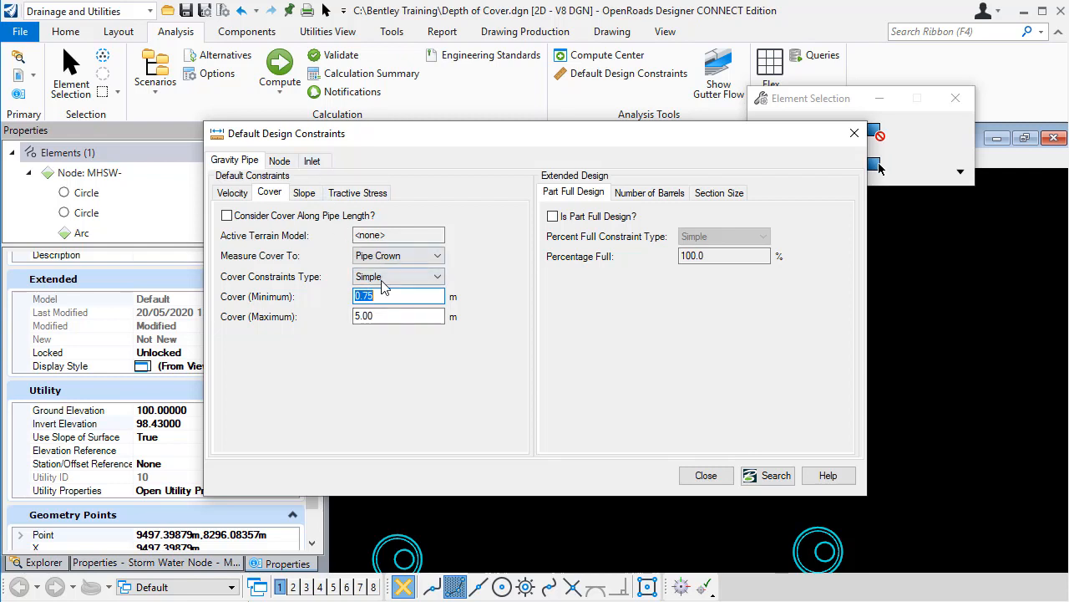
pyautogui.click(706, 475)
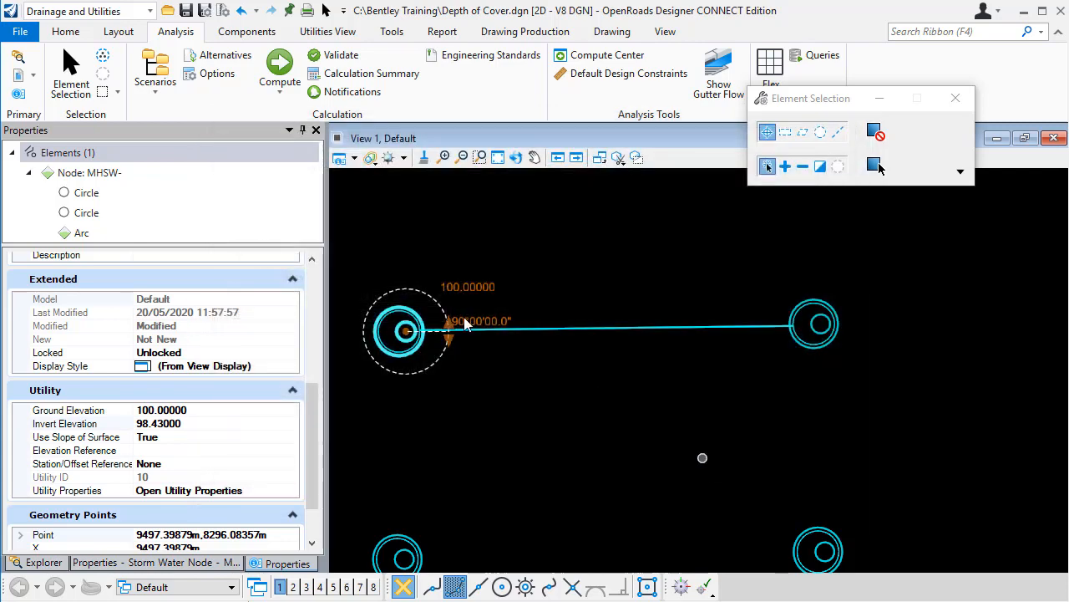
# - Inspect the hydraulic prototype assigned to the Storm Water (Concrete) feature definition in the OpenRoads Standards
pyautogui.click(46, 563)
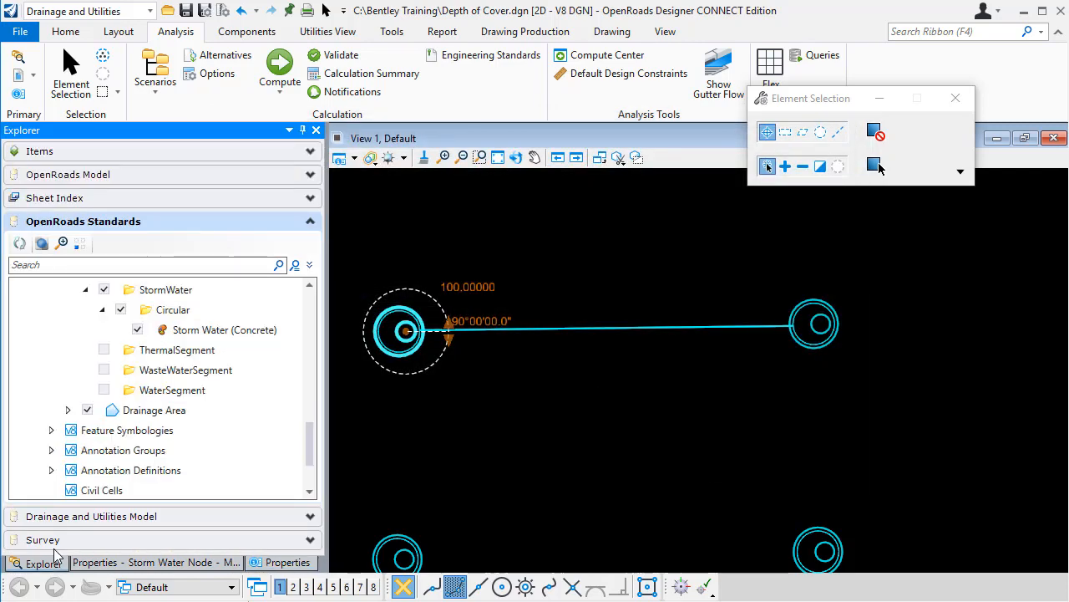
pyautogui.scroll(2, 301, 397)
pyautogui.moveTo(307, 399); pyautogui.dragTo(311, 433)
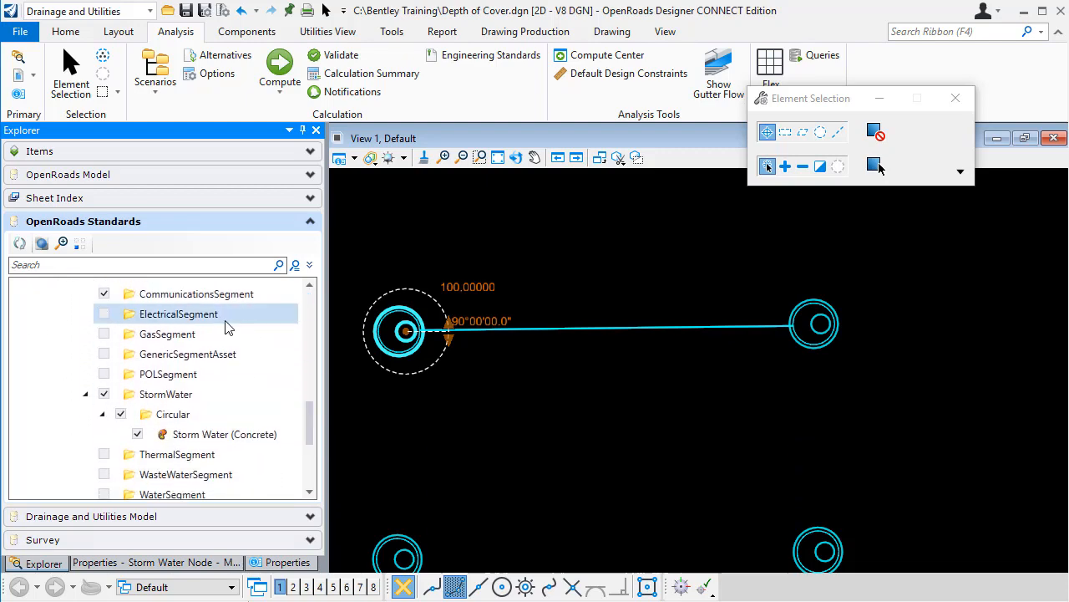
pyautogui.click(219, 436)
pyautogui.rightClick(217, 435)
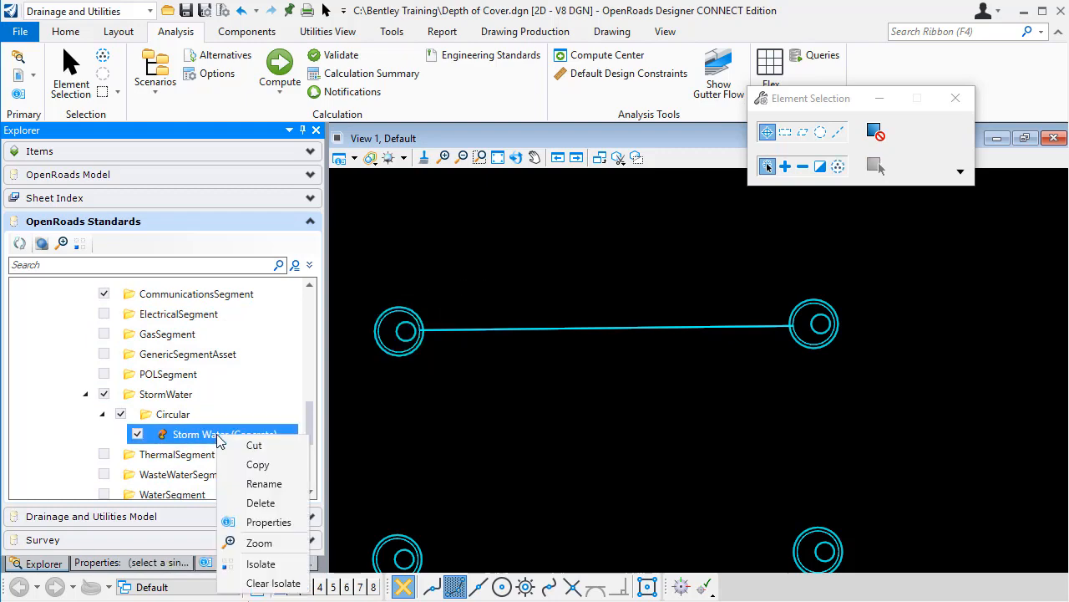
pyautogui.click(287, 524)
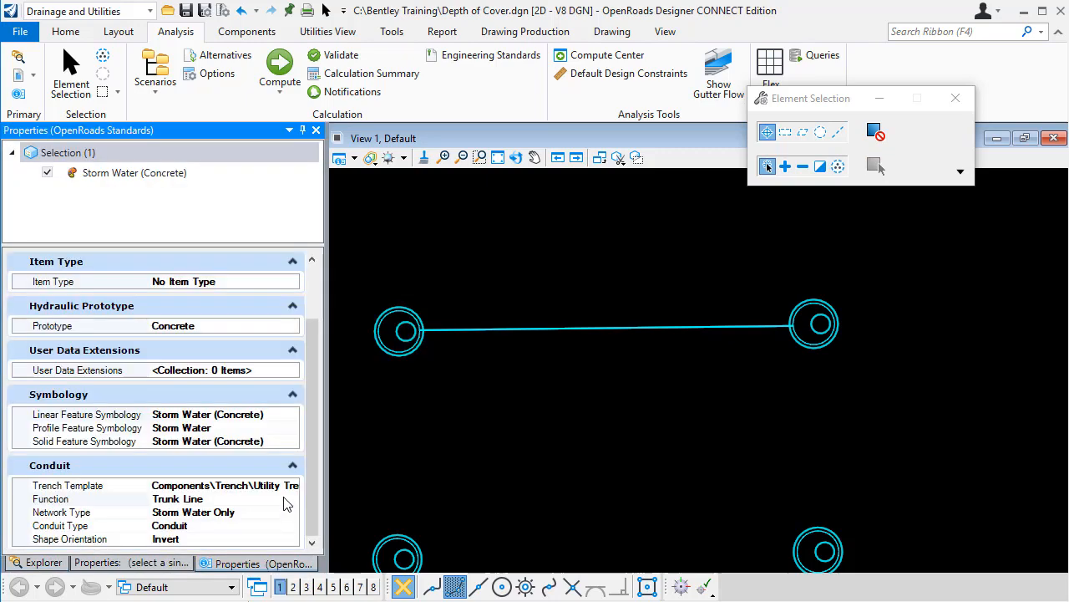
pyautogui.click(242, 329)
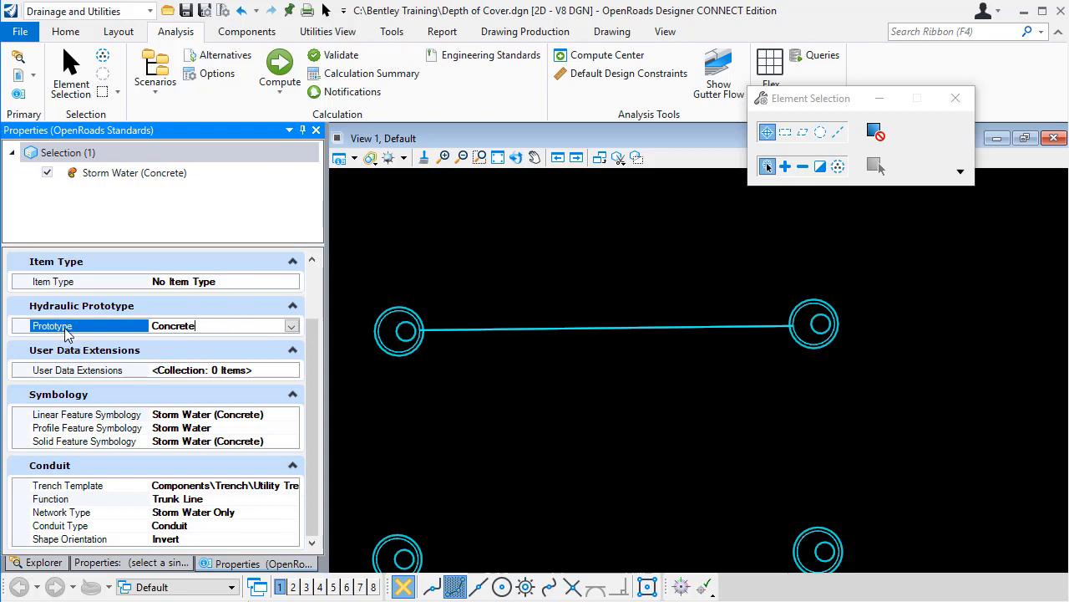
# - Show the hydraulic analysis properties of the Concrete conduit prototype and close the prototype list
pyautogui.click(248, 32)
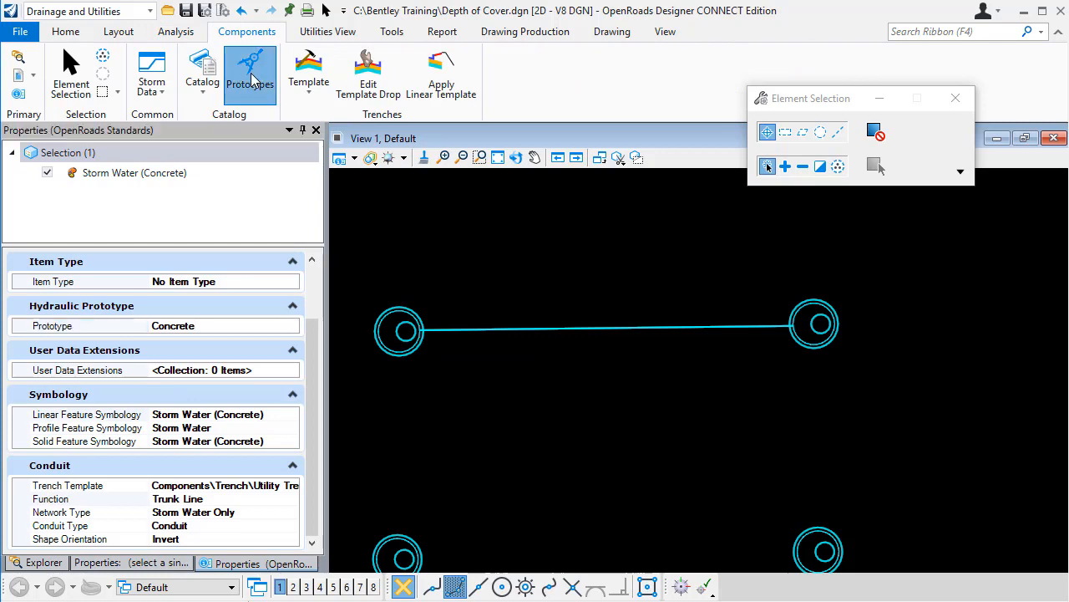
pyautogui.click(253, 78)
pyautogui.moveTo(781, 140); pyautogui.dragTo(548, 67)
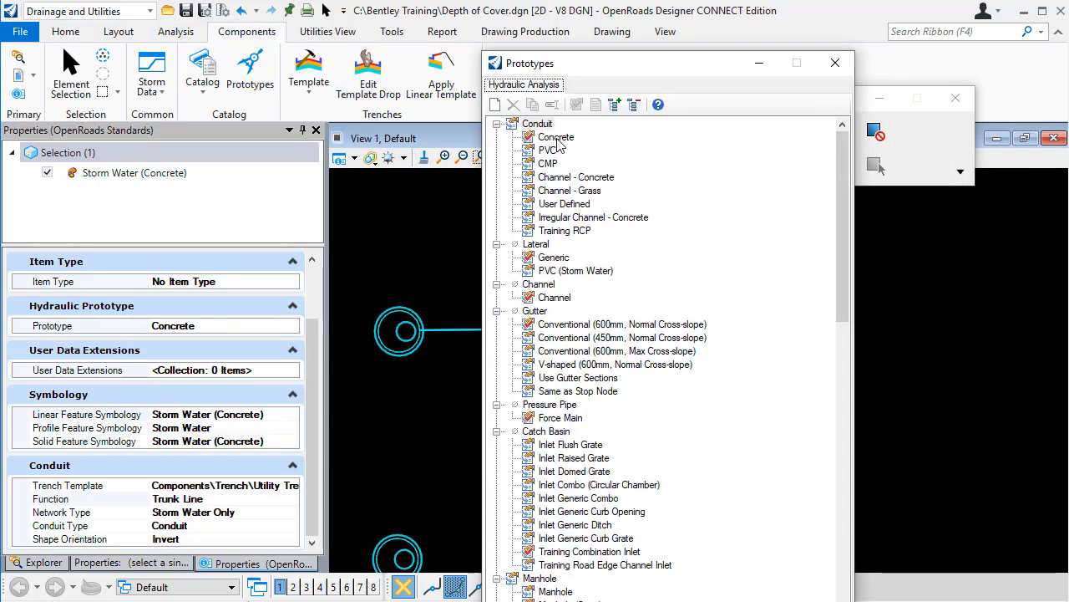
pyautogui.rightClick(558, 140)
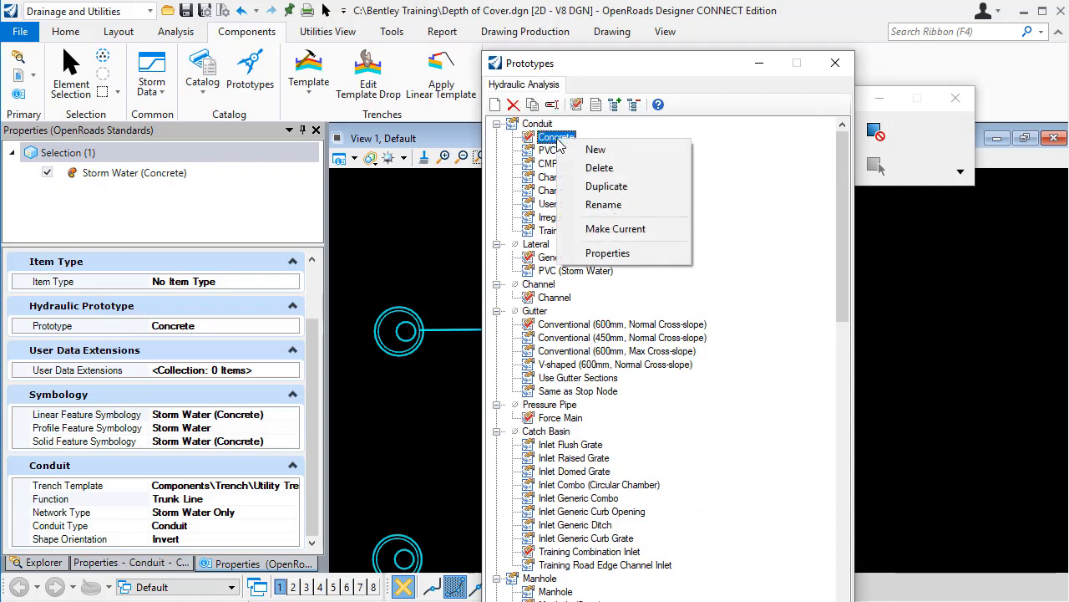
pyautogui.click(614, 253)
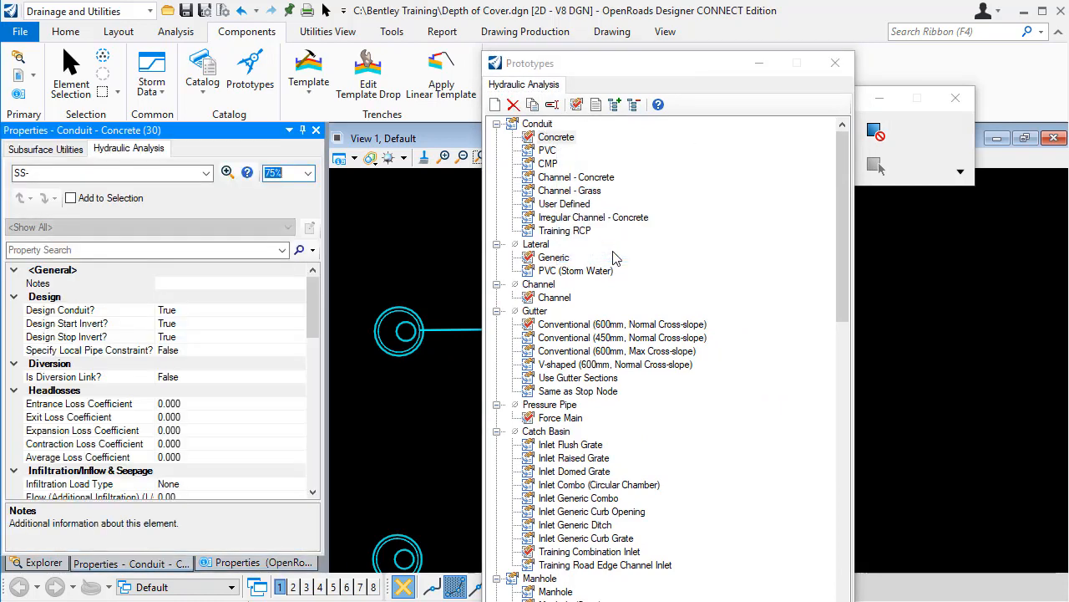
pyautogui.click(836, 66)
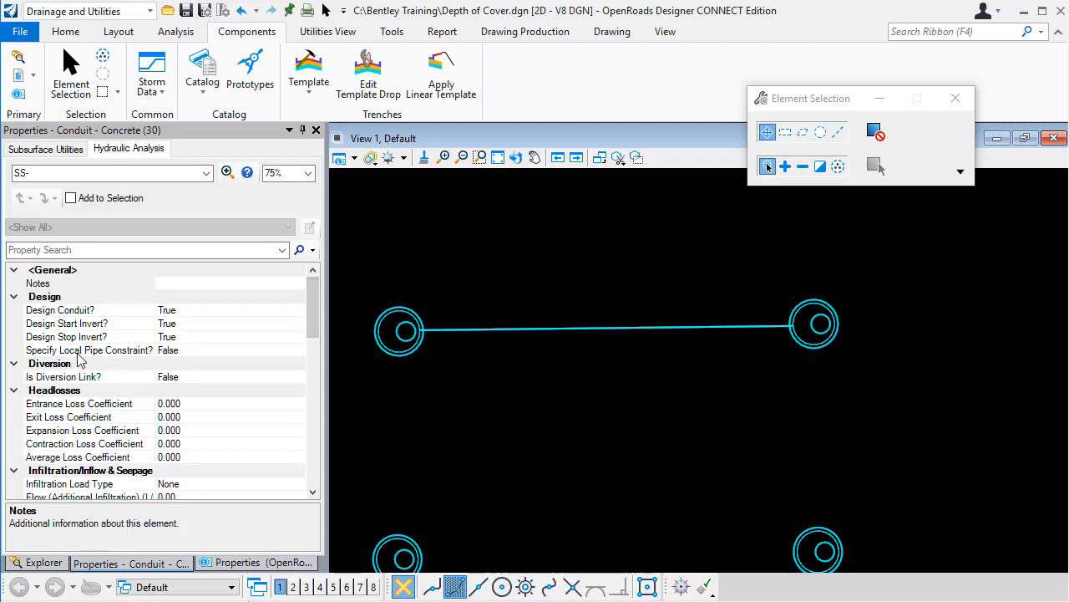
# - Set Specify Local Pipe Constraint to True for the Concrete conduit prototype
pyautogui.click(209, 350)
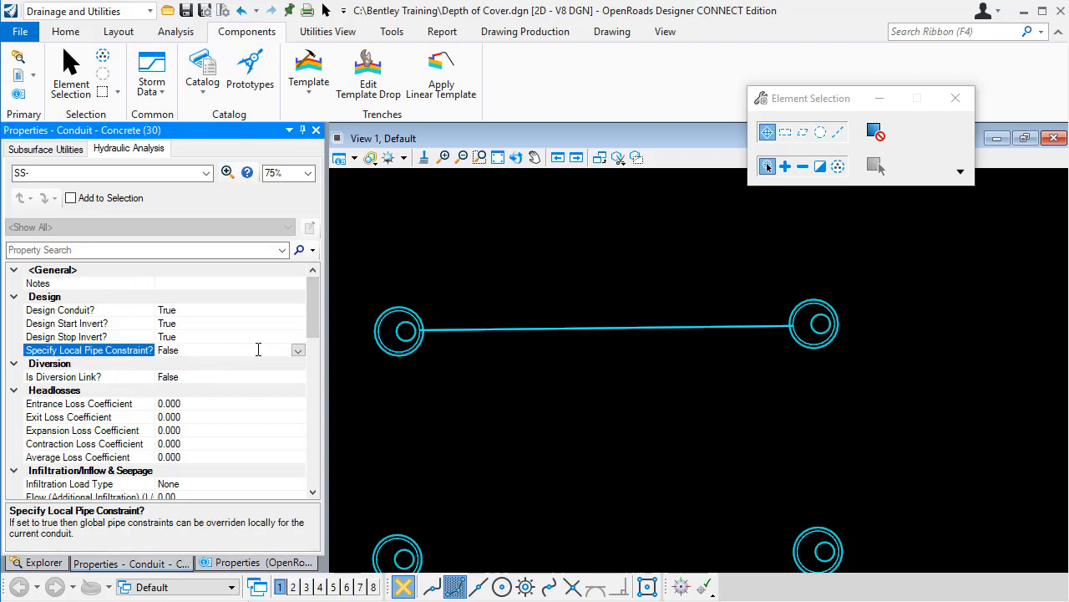
pyautogui.click(298, 351)
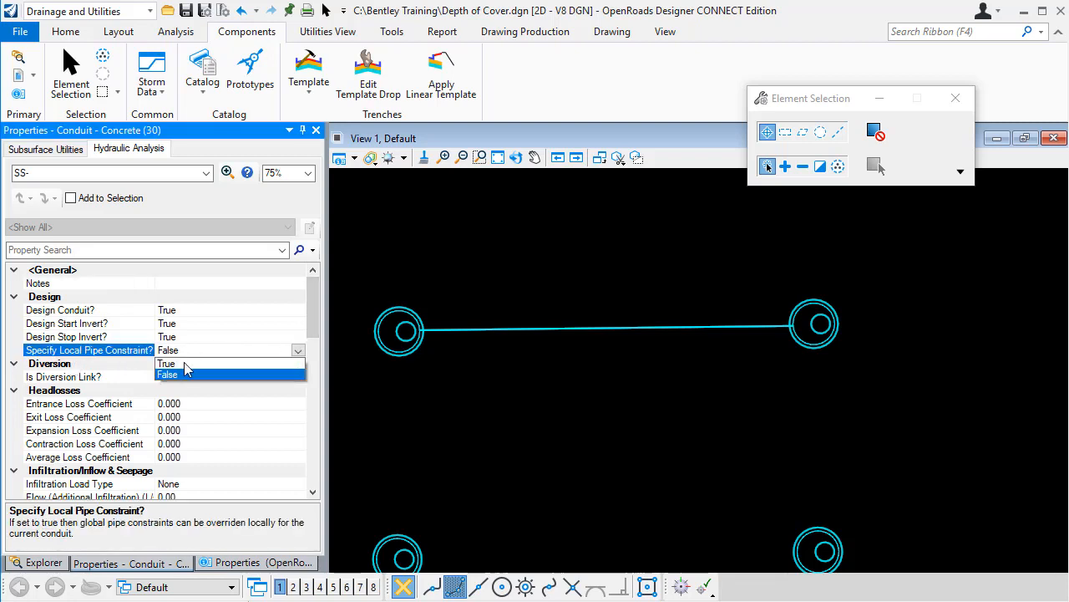
pyautogui.click(185, 364)
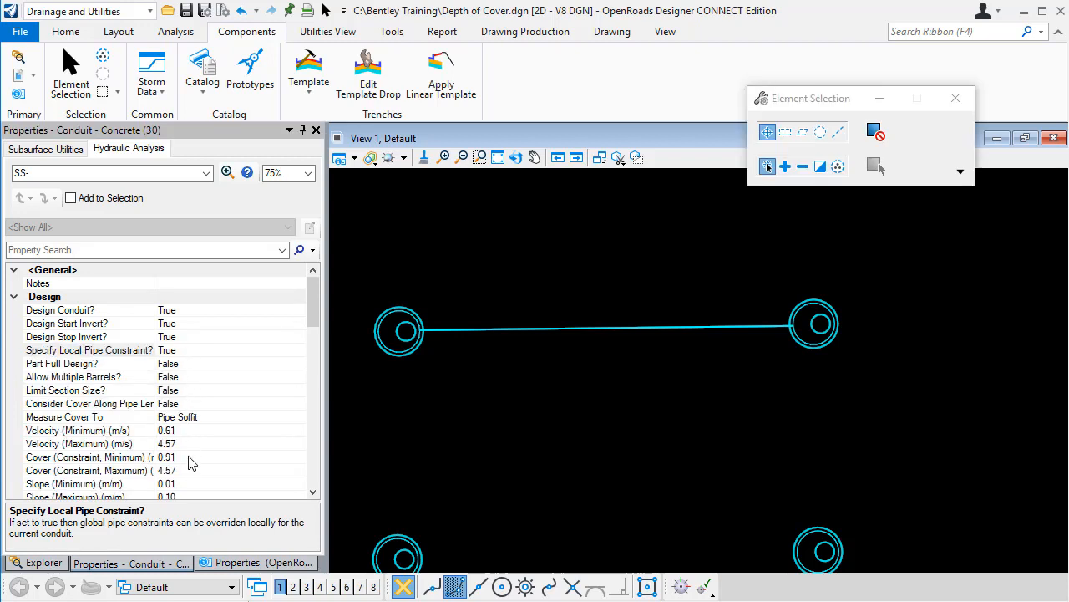
# - Set the minimum cover constraint of the Concrete conduit prototype to 0.25 m
pyautogui.scroll(-1, 189, 462)
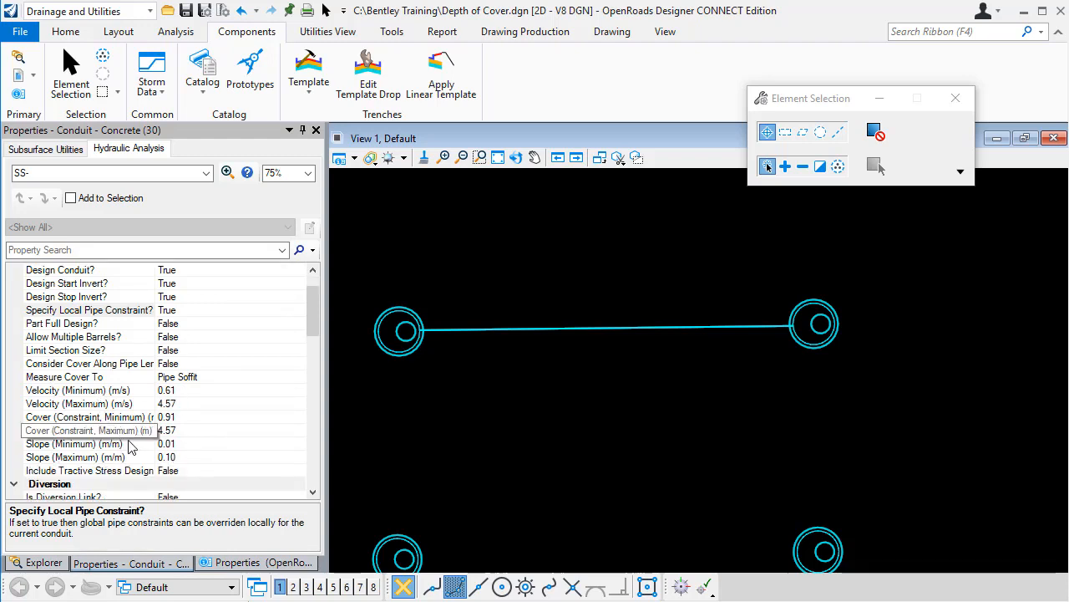
pyautogui.click(189, 417)
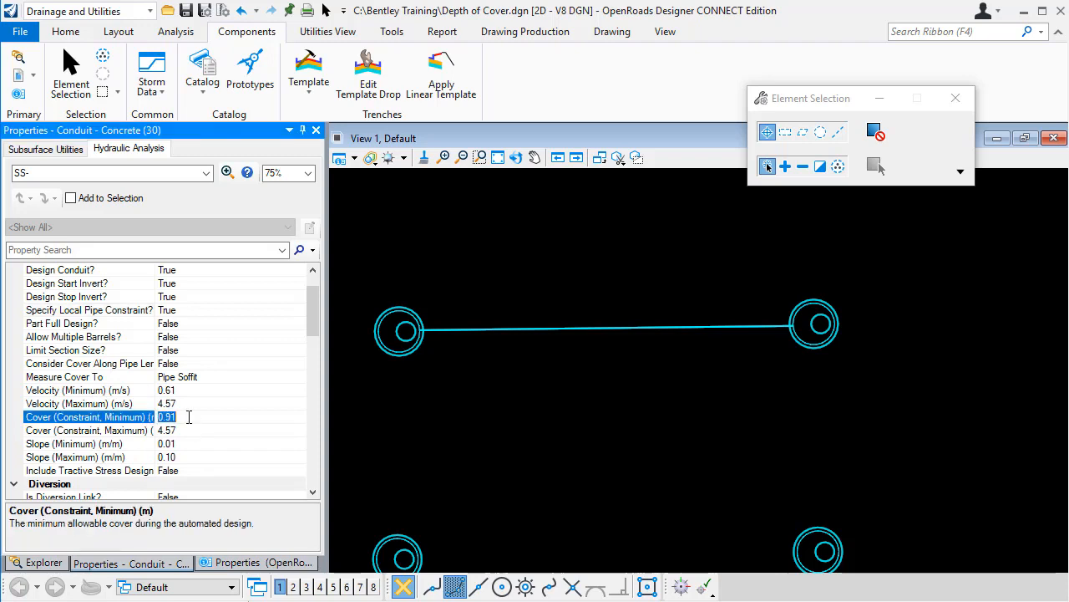
pyautogui.write('0.')
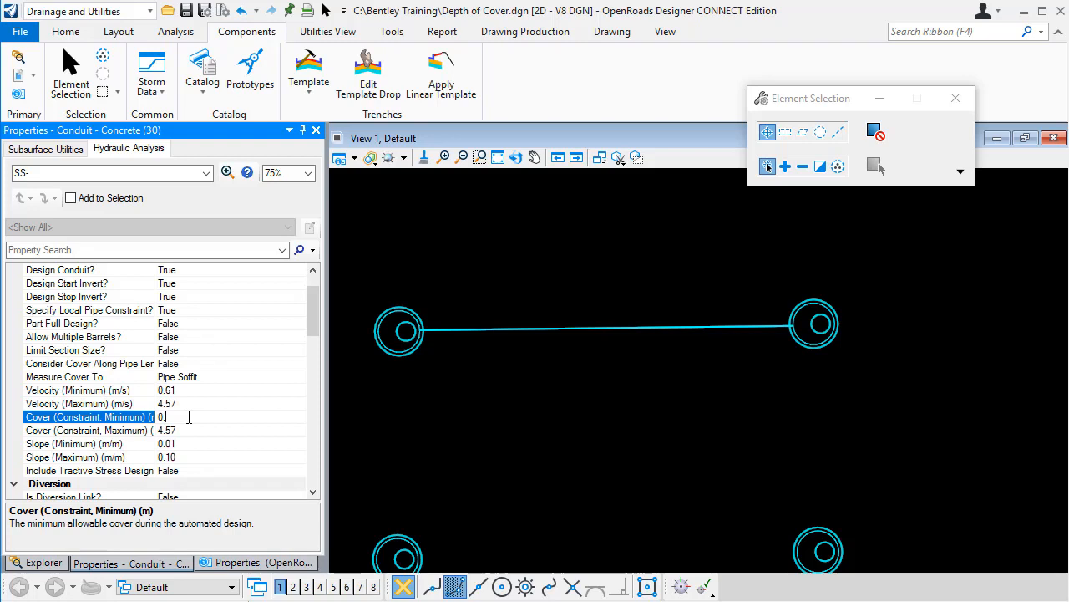
pyautogui.press('Return')
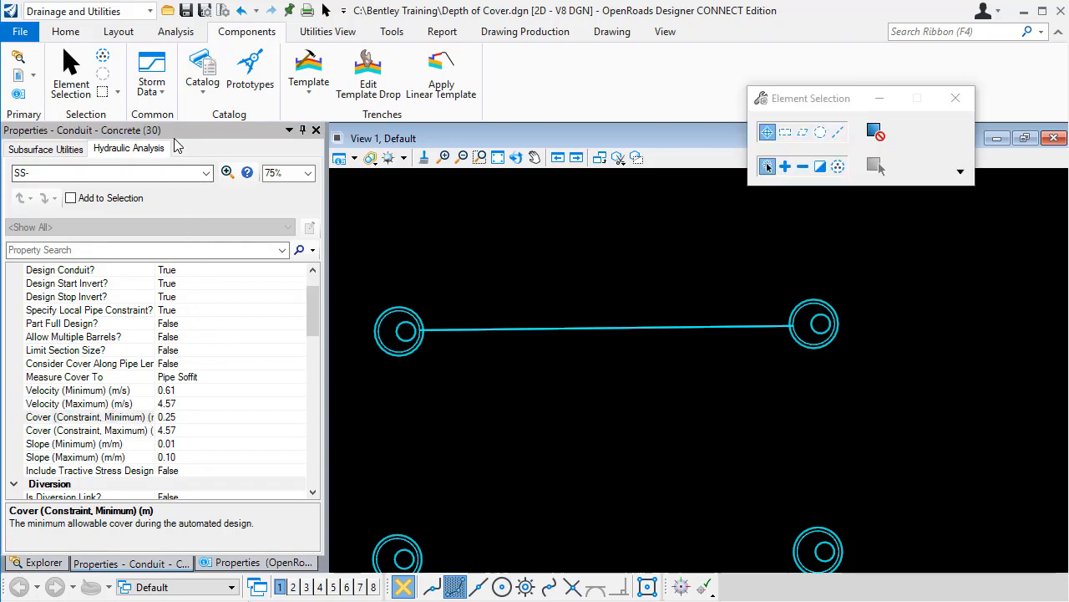
# - Place a 750mm Storm Water (Concrete) conduit between the two lower nodes, starting from the left one
pyautogui.click(44, 563)
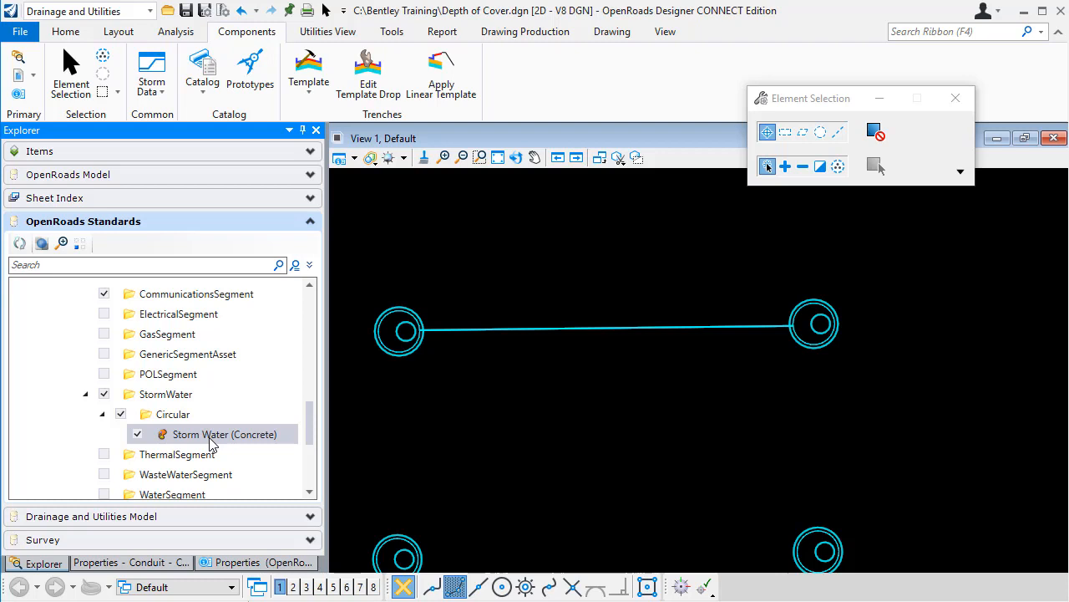
pyautogui.click(118, 30)
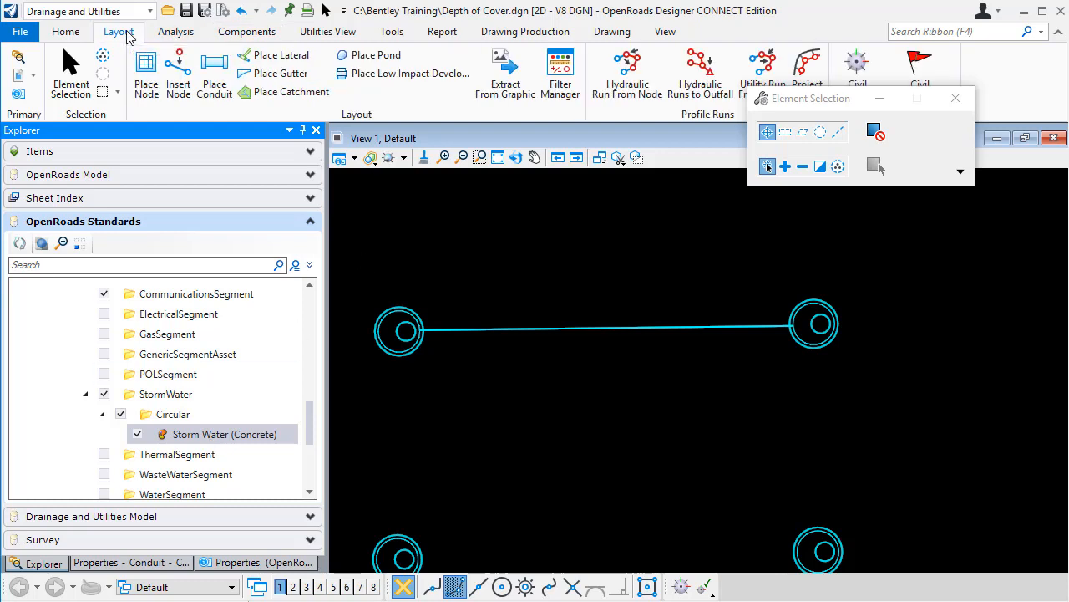
pyautogui.click(215, 90)
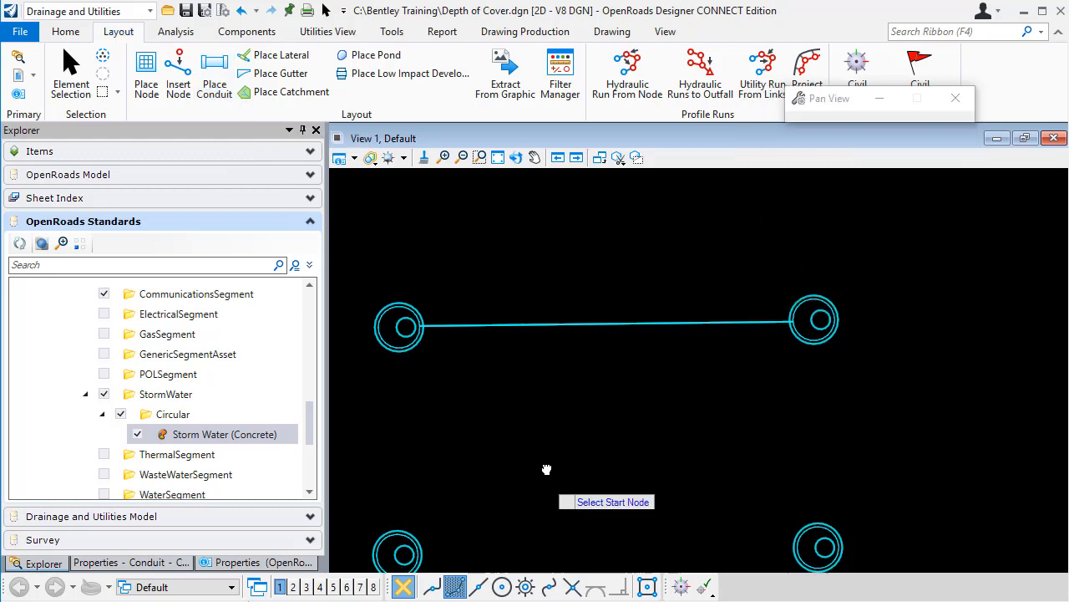
pyautogui.moveTo(546, 468); pyautogui.dragTo(552, 420, button='middle')
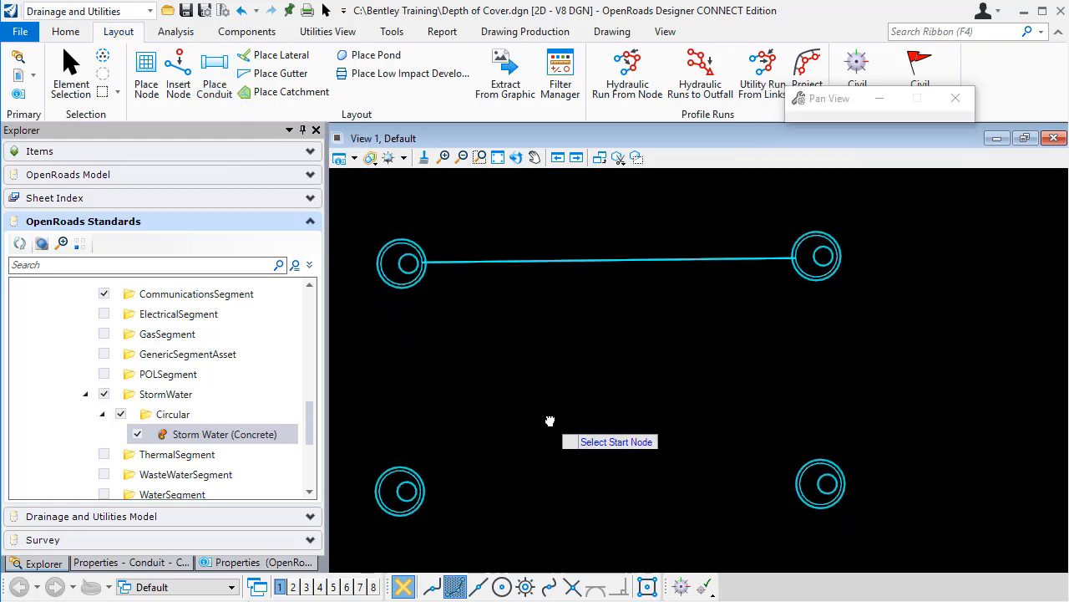
pyautogui.click(424, 490)
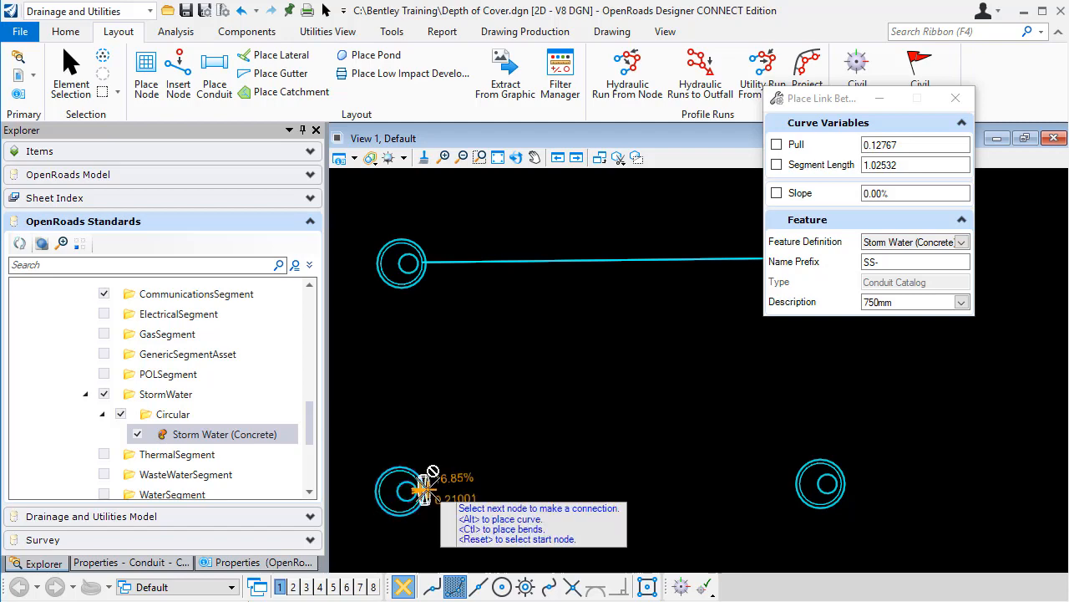
pyautogui.click(800, 483)
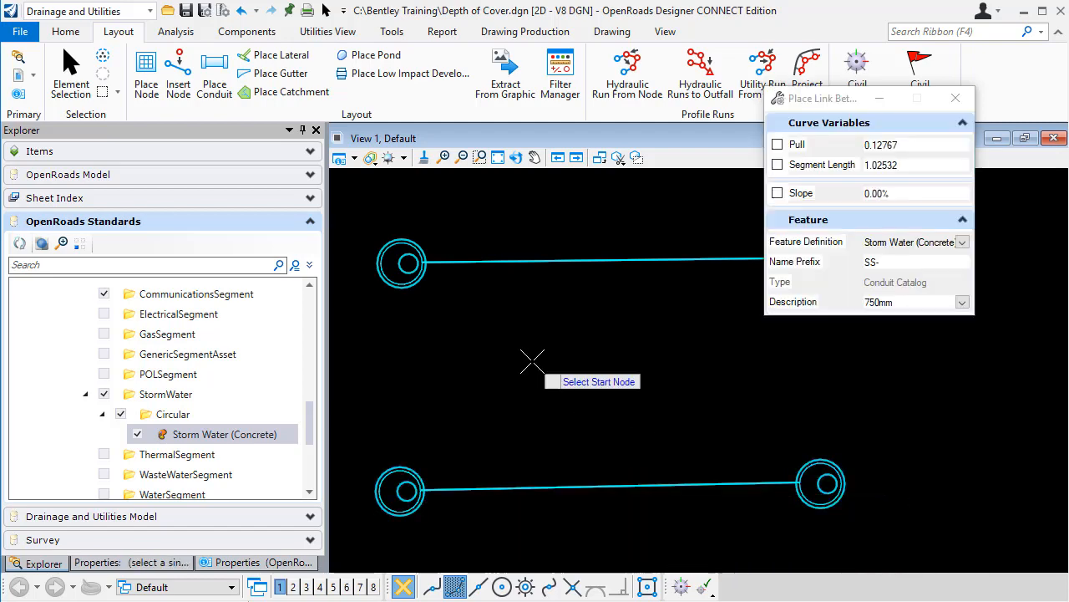
# - Select the lower-left node and check its invert elevation against its ground elevation in the utility properties
pyautogui.click(71, 74)
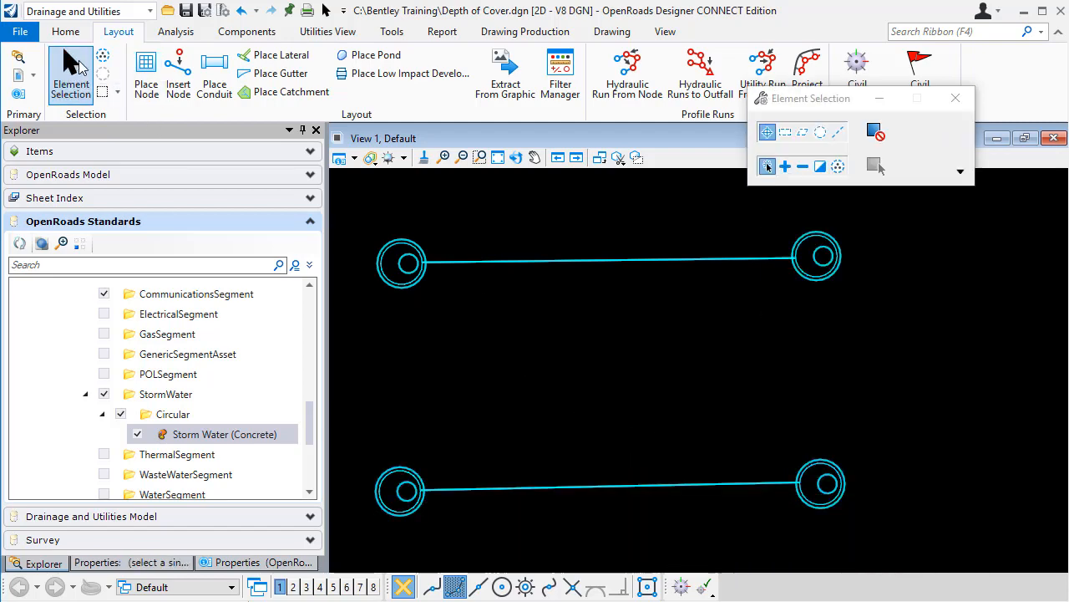
pyautogui.click(420, 522)
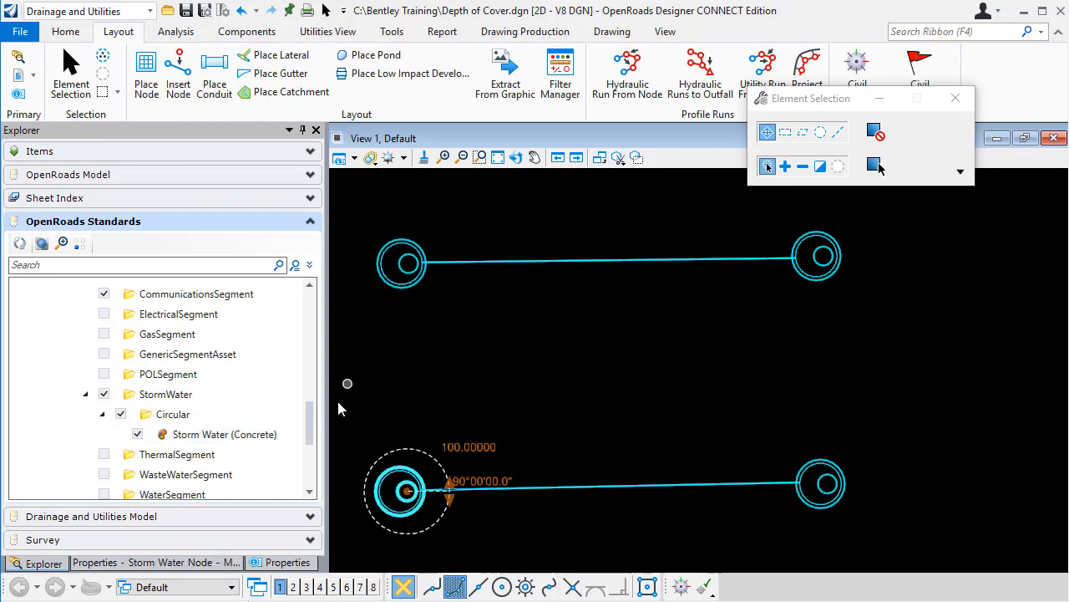
pyautogui.click(272, 562)
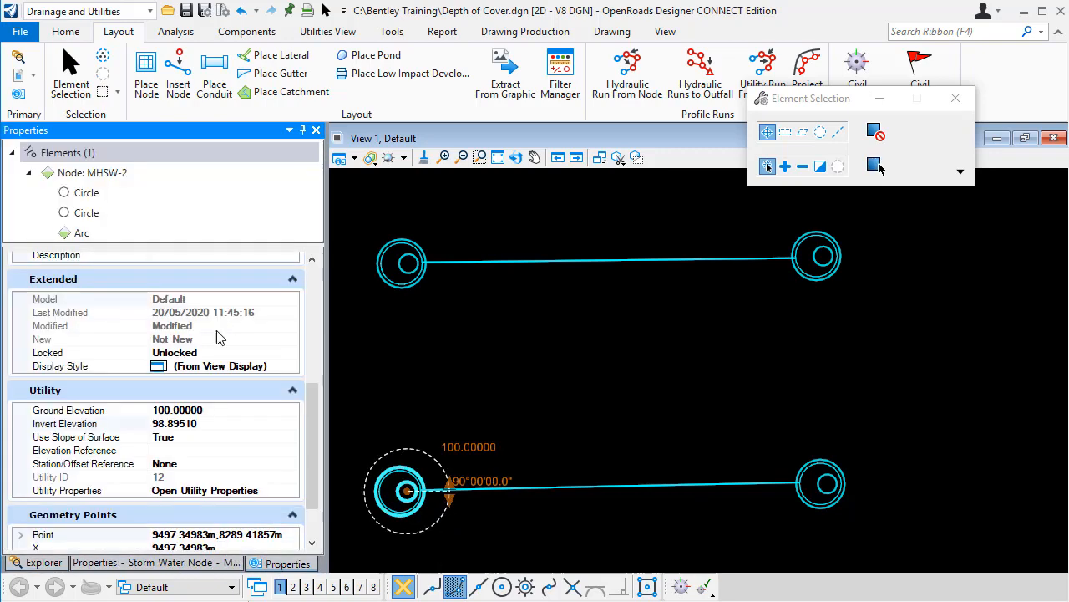
pyautogui.scroll(-1, 201, 409)
pyautogui.click(217, 398)
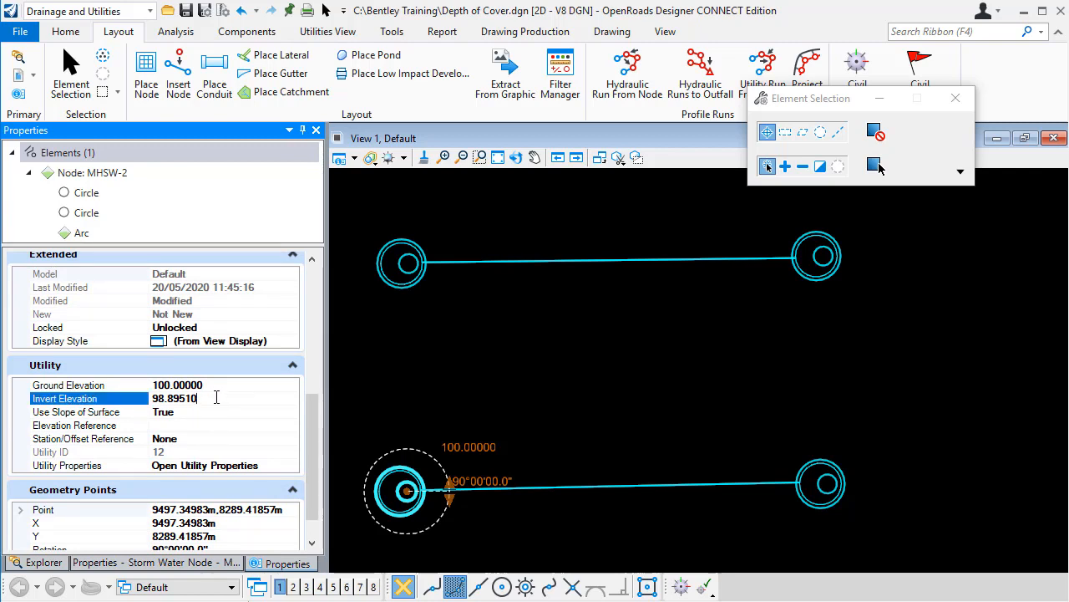
# - Open the hydraulic properties of the Channel - Concrete conduit prototype and inspect its minimum cover constraint
pyautogui.click(189, 35)
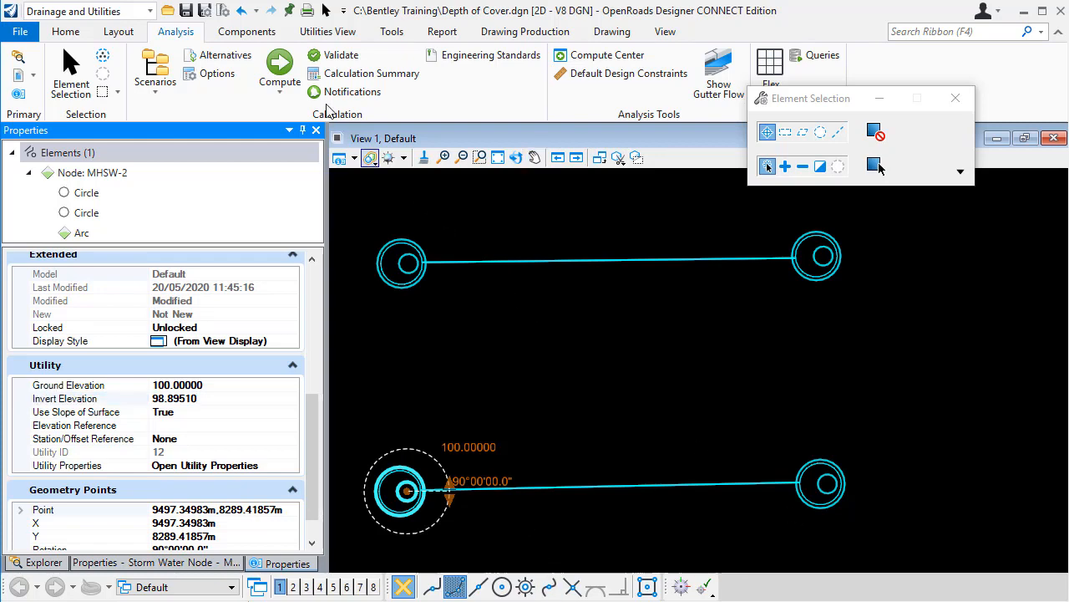
pyautogui.click(248, 32)
pyautogui.click(251, 75)
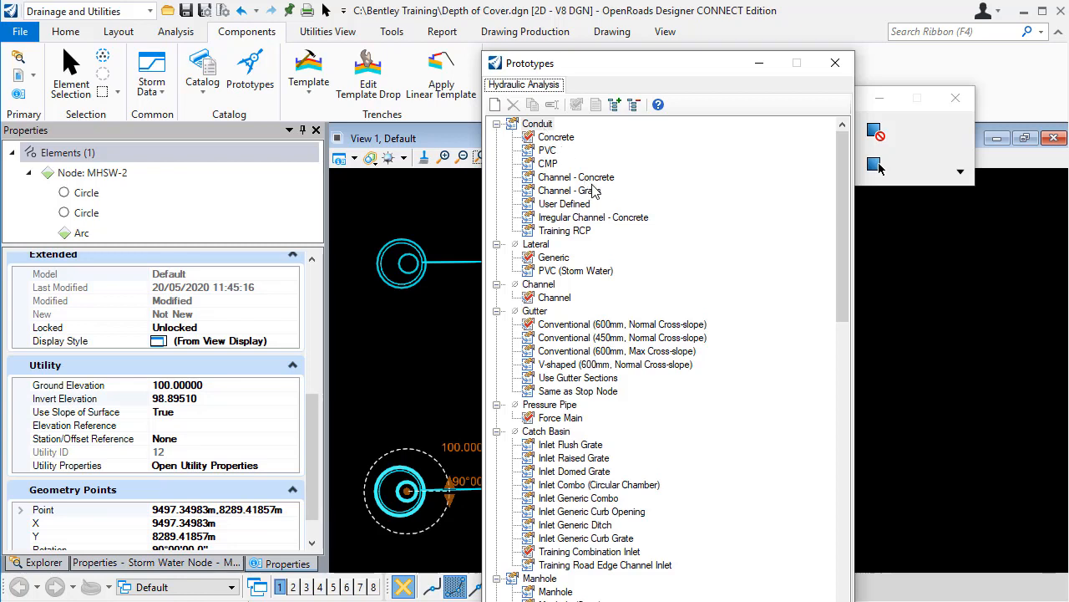
pyautogui.click(597, 181)
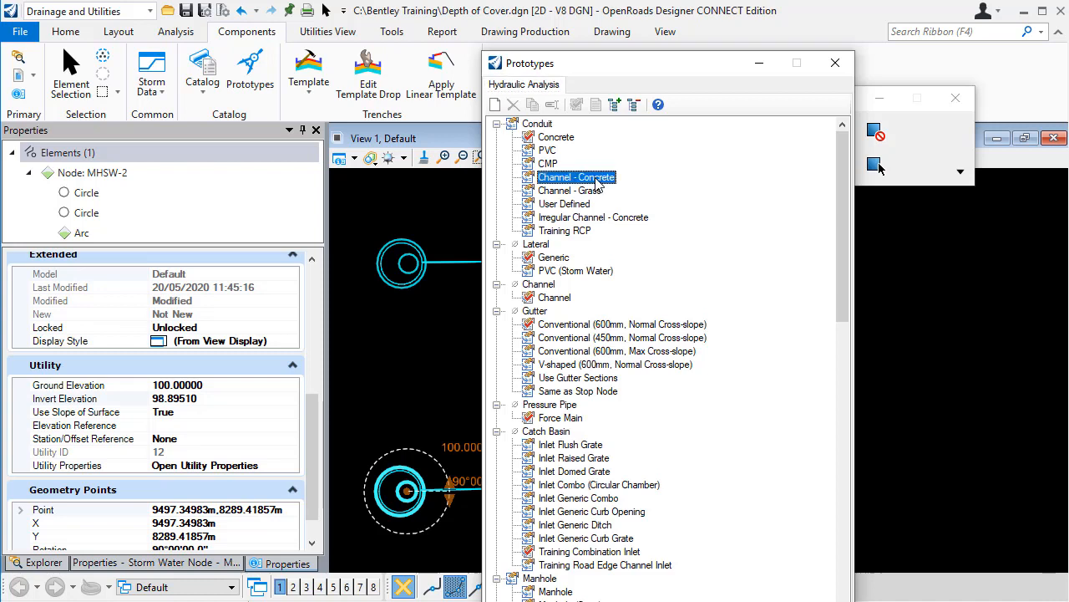
pyautogui.rightClick(596, 183)
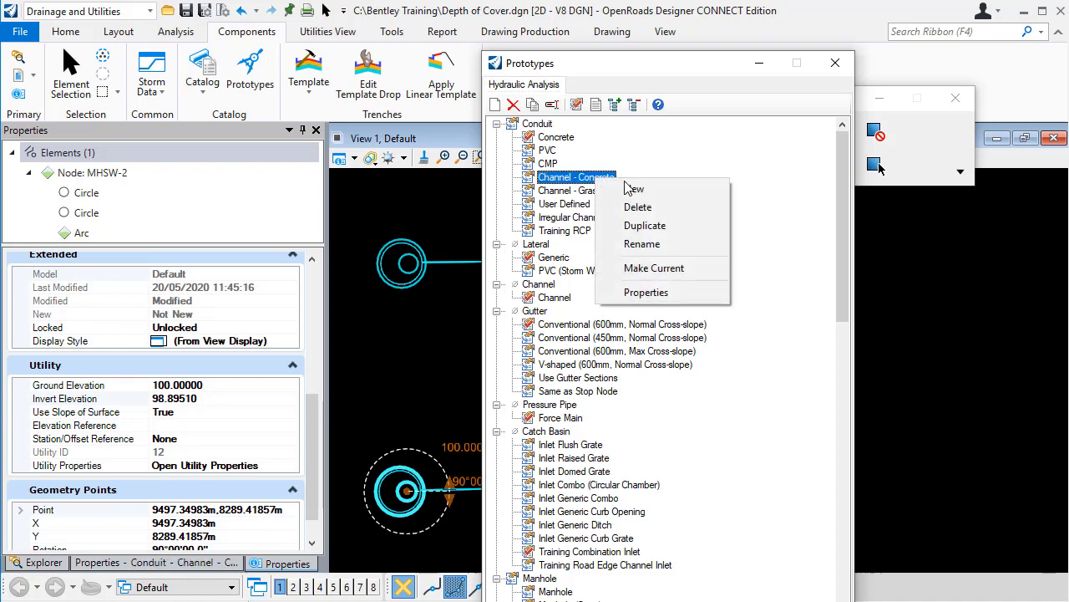
pyautogui.click(657, 294)
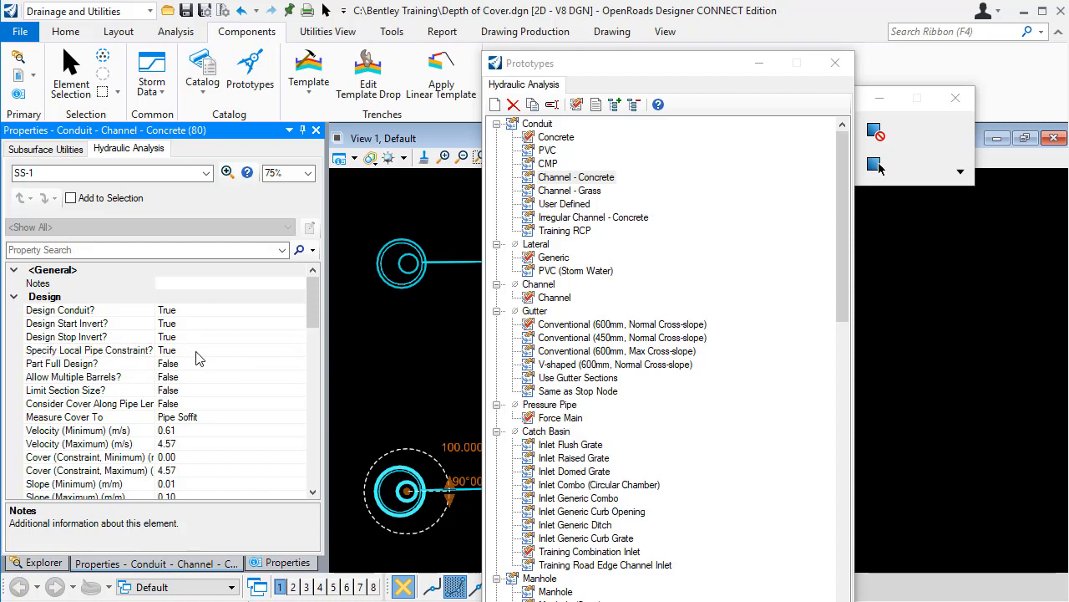
pyautogui.click(201, 457)
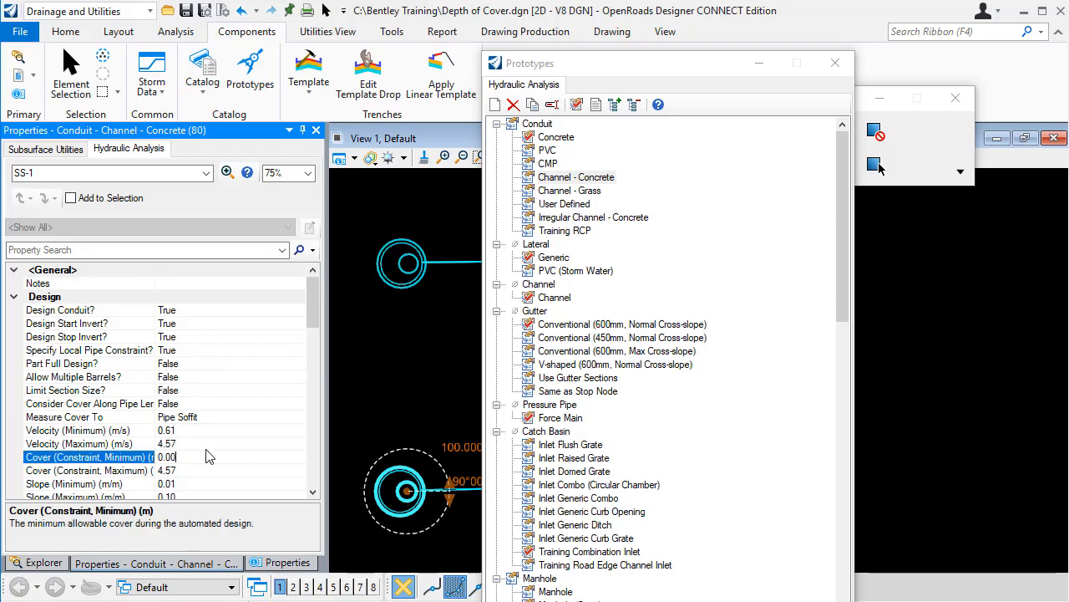